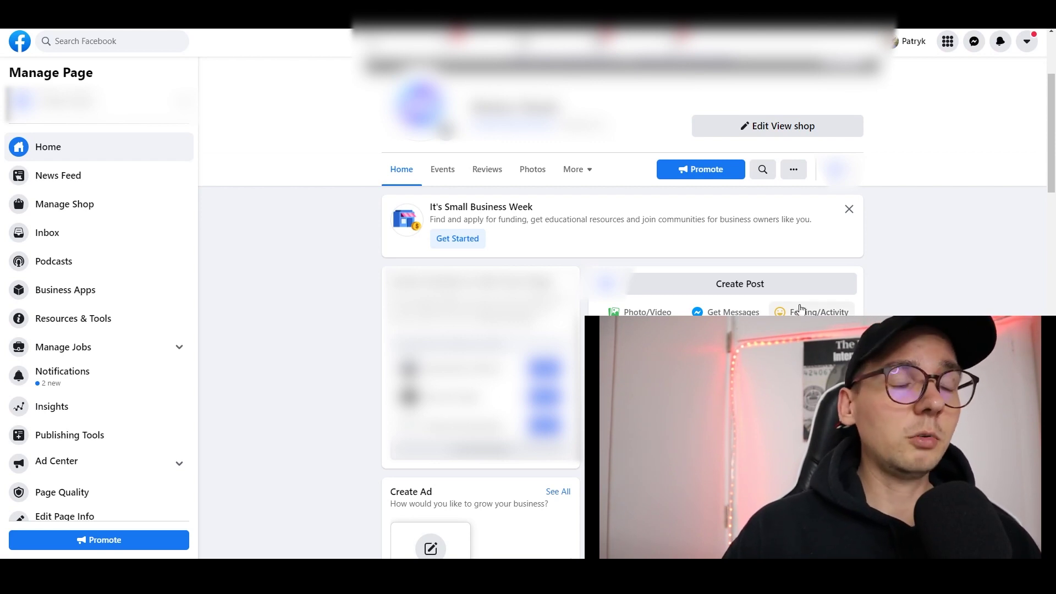
- Go from the page's shop management to Commerce Manager and open the catalog's item list
{"action": "left_click", "coordinate": [133, 220]}
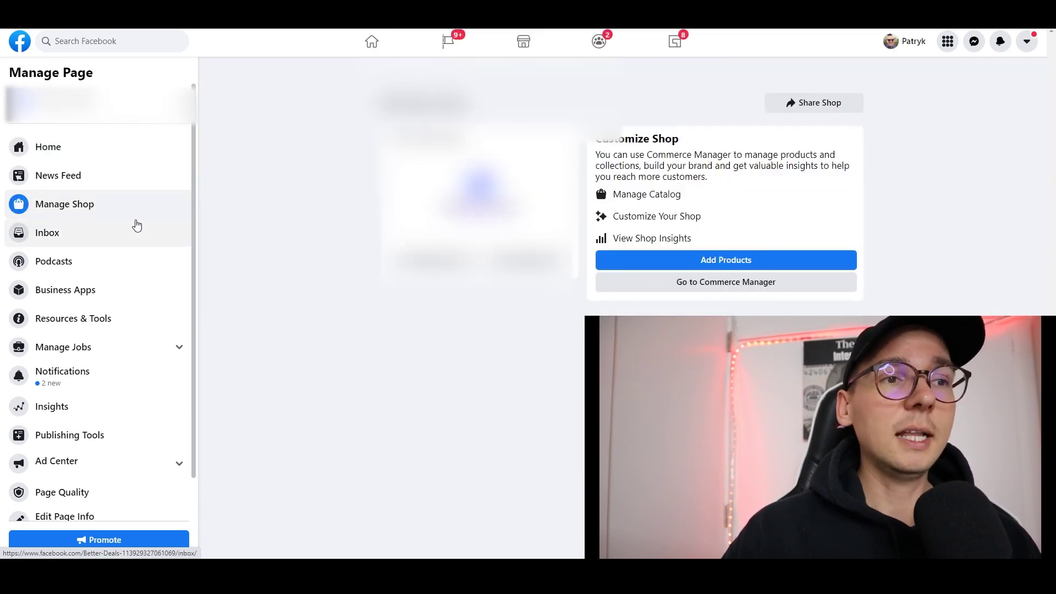
{"action": "left_click", "coordinate": [680, 291]}
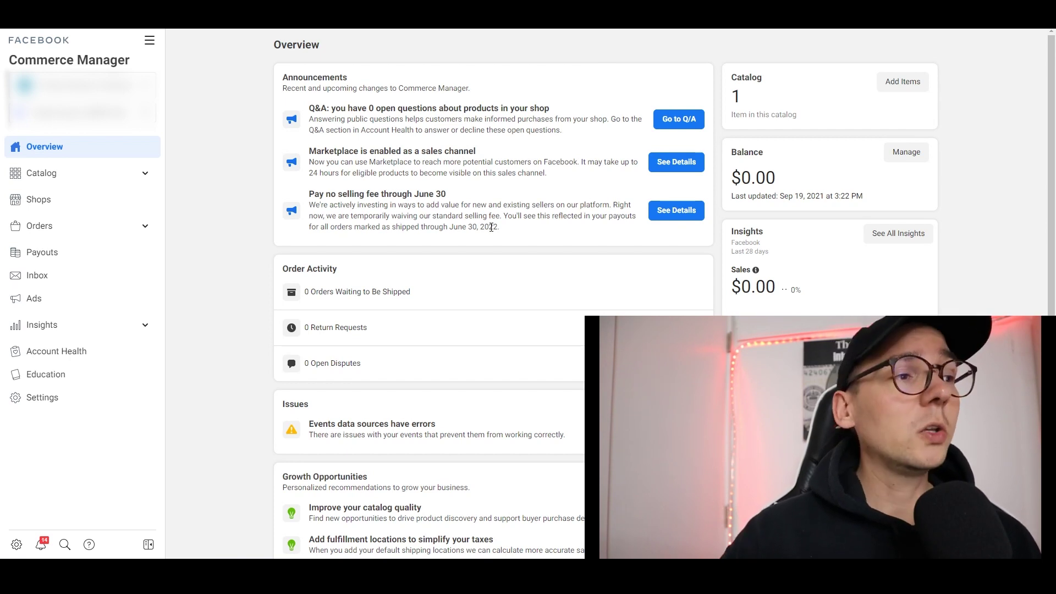
{"action": "left_click", "coordinate": [144, 174]}
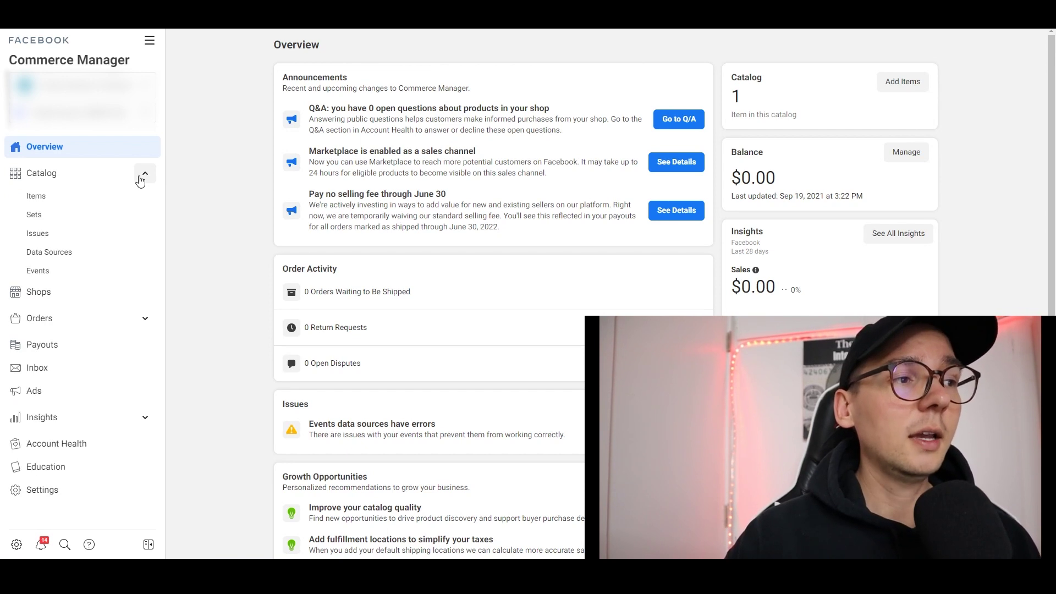
{"action": "left_click", "coordinate": [101, 203]}
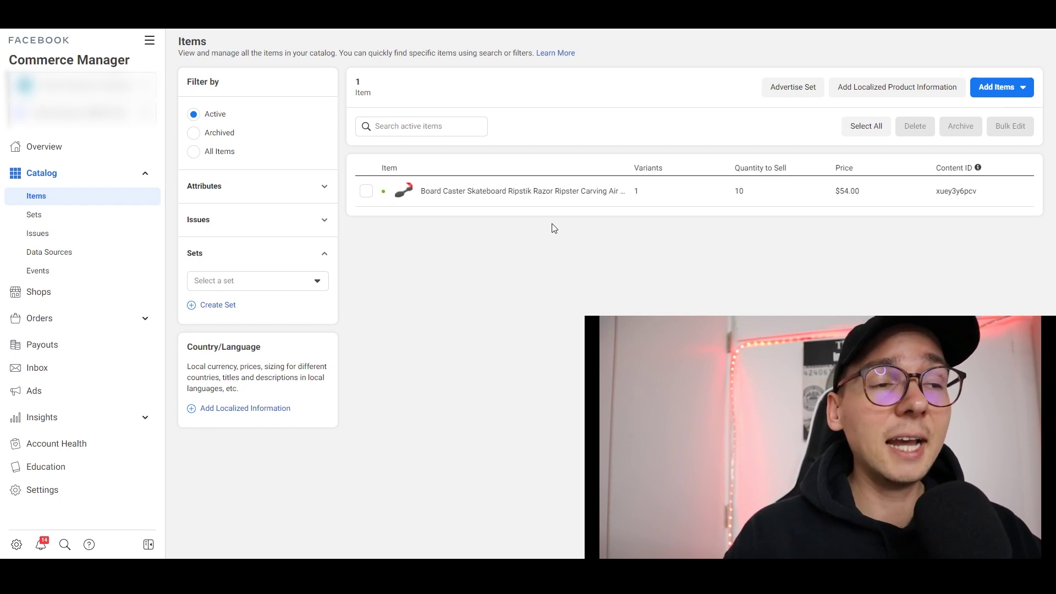
- Examine the Board Caster Skateboard item's details, media, channels and variants
{"action": "left_click", "coordinate": [545, 197]}
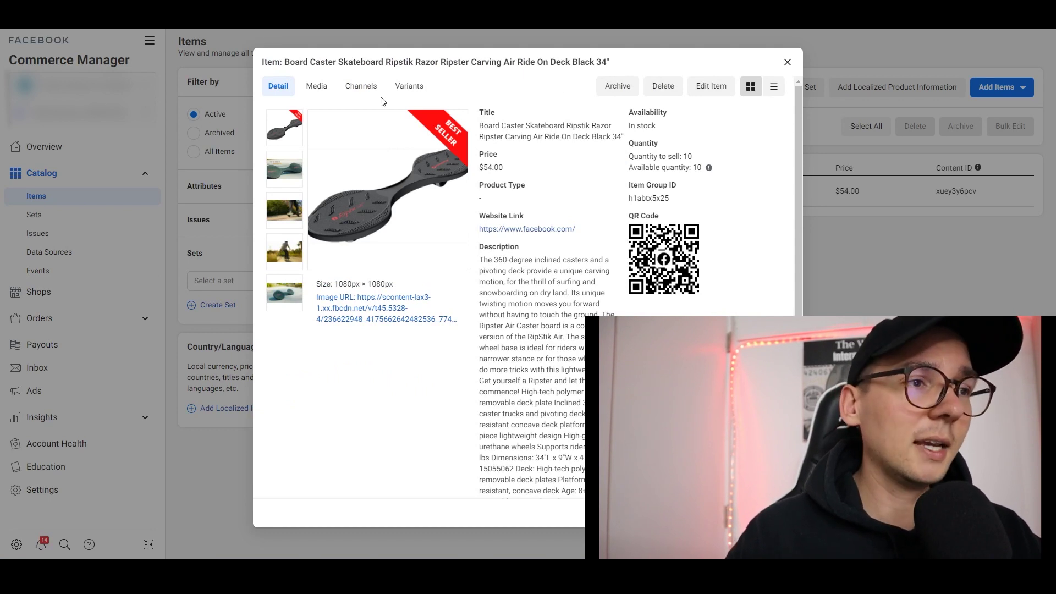
{"action": "left_click", "coordinate": [326, 86]}
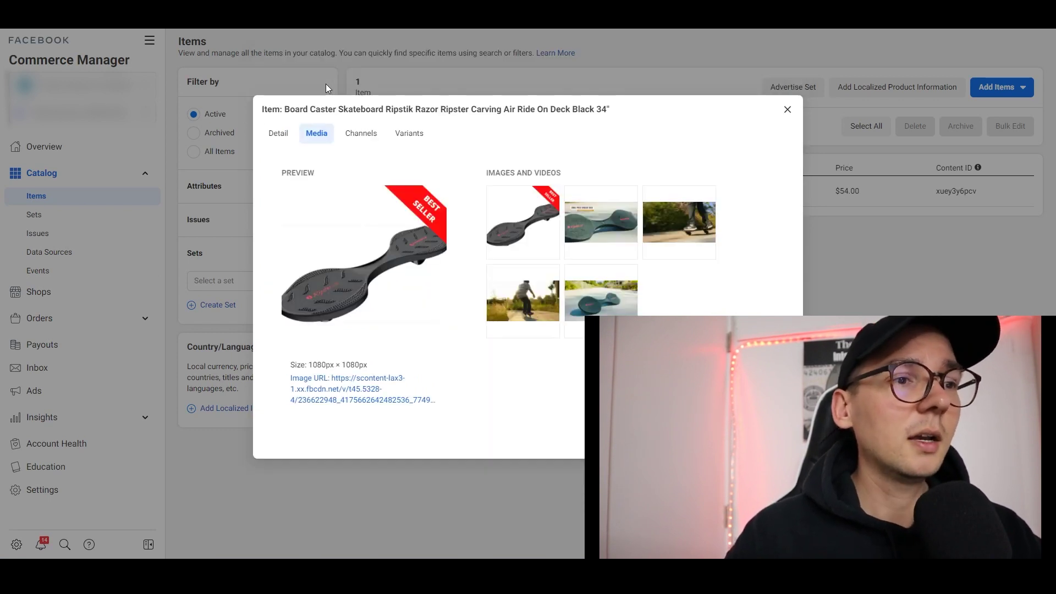
{"action": "left_click", "coordinate": [355, 136]}
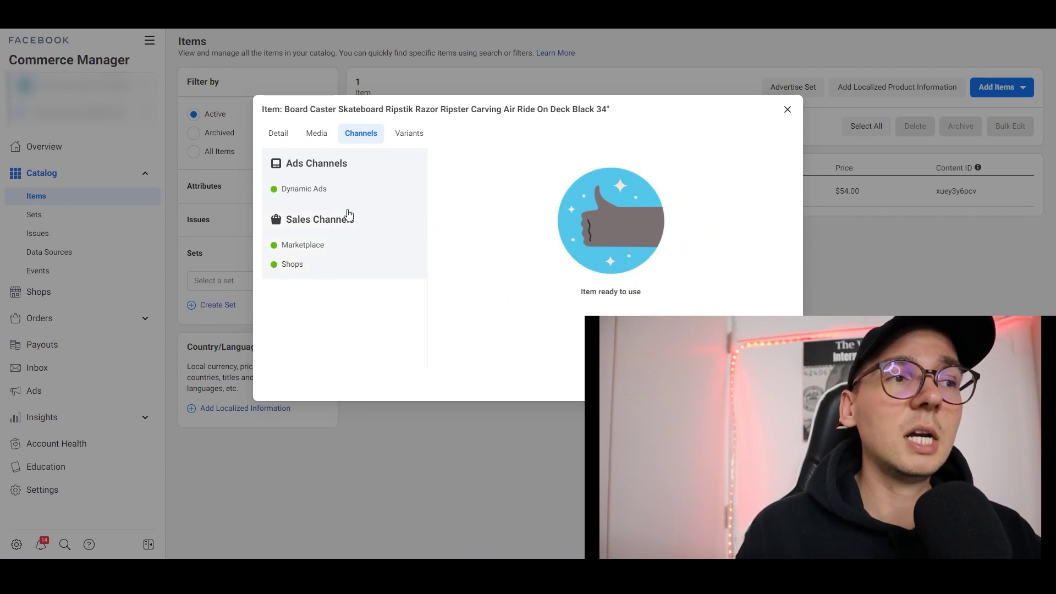
{"action": "left_click", "coordinate": [415, 138]}
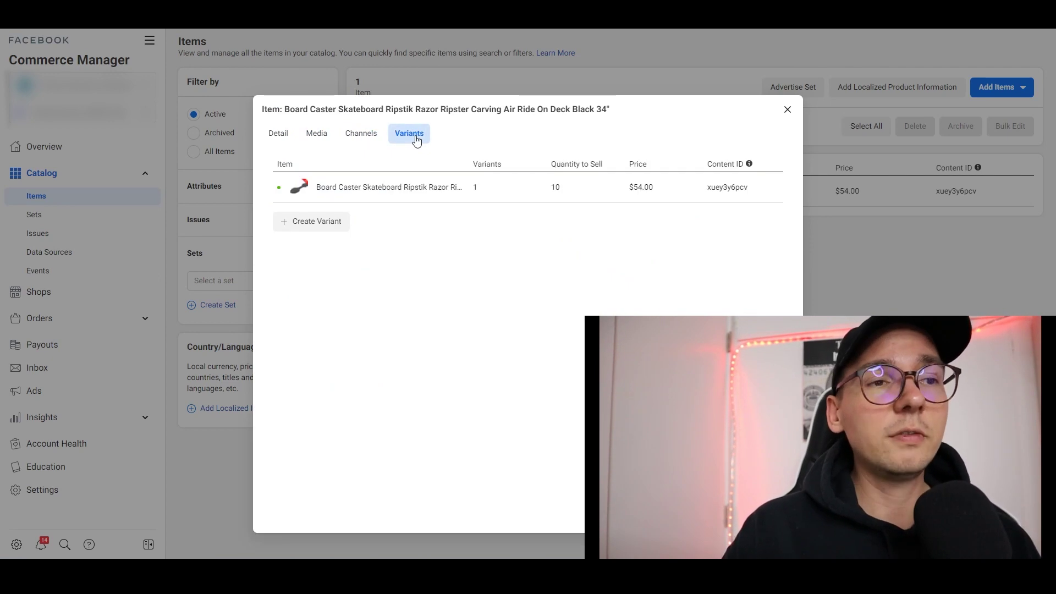
{"action": "left_click", "coordinate": [279, 134]}
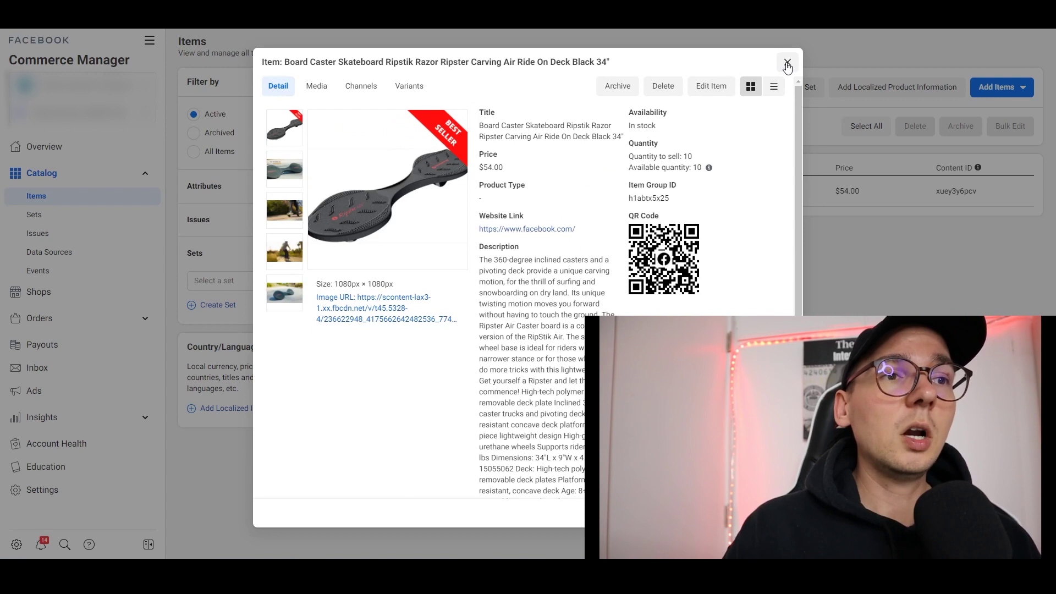
- Open the skateboard item for editing and examine its images, title, description and website link
{"action": "left_click", "coordinate": [719, 88]}
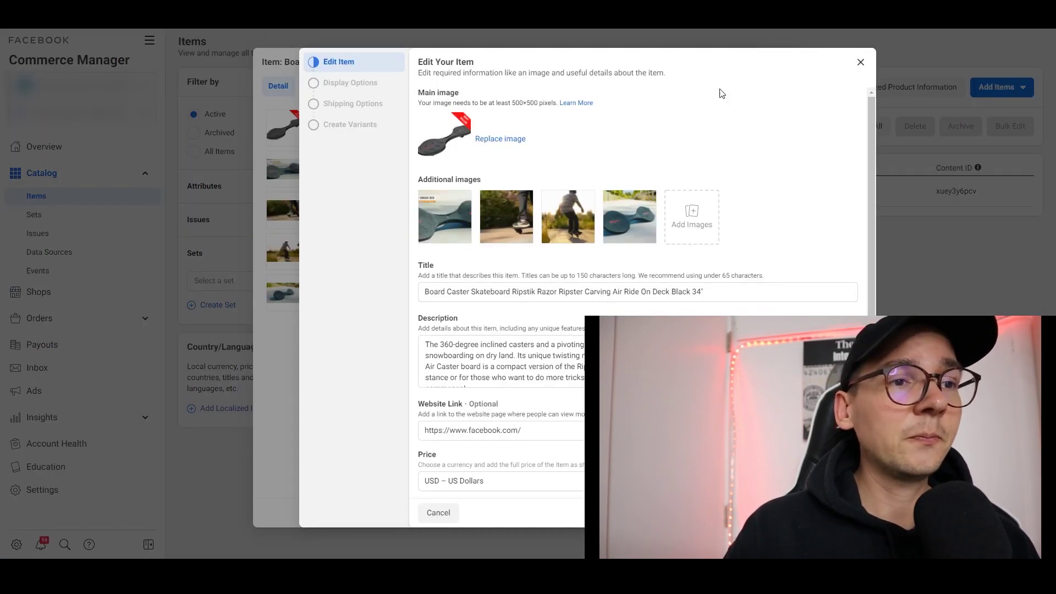
{"action": "left_click_drag", "start_coordinate": [727, 287], "coordinate": [433, 294]}
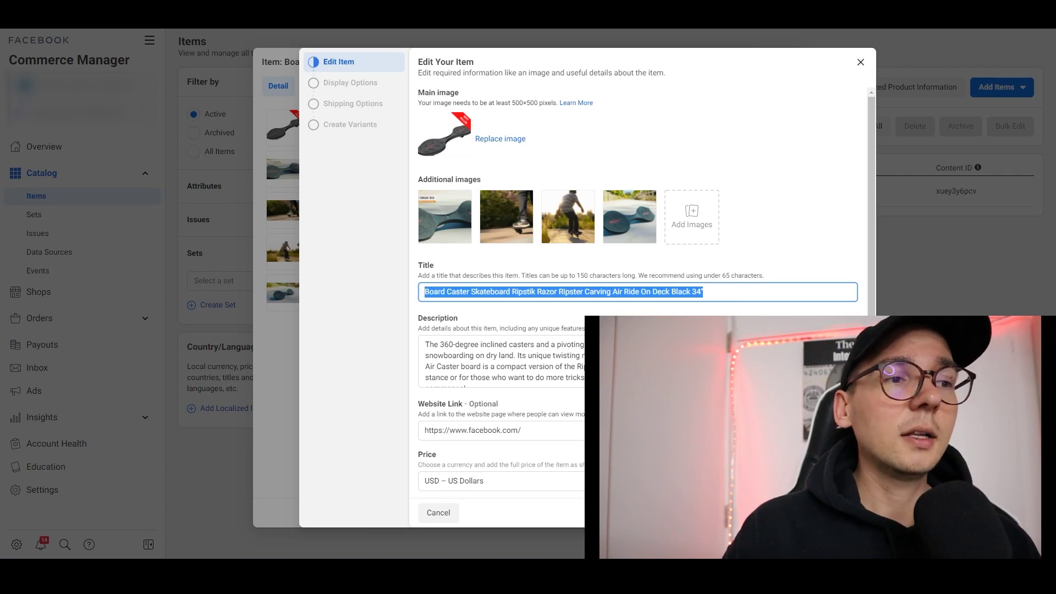
{"action": "left_click_drag", "start_coordinate": [584, 378], "coordinate": [554, 367]}
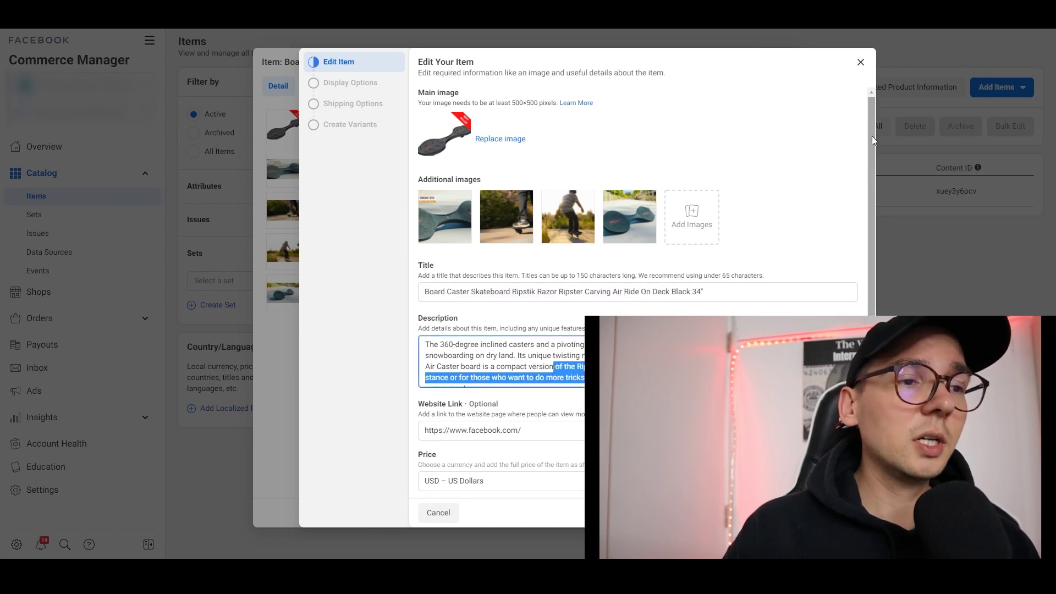
{"action": "left_click_drag", "start_coordinate": [871, 134], "coordinate": [864, 229]}
{"action": "scroll", "coordinate": [864, 228], "scroll_direction": "down", "scroll_amount": 3}
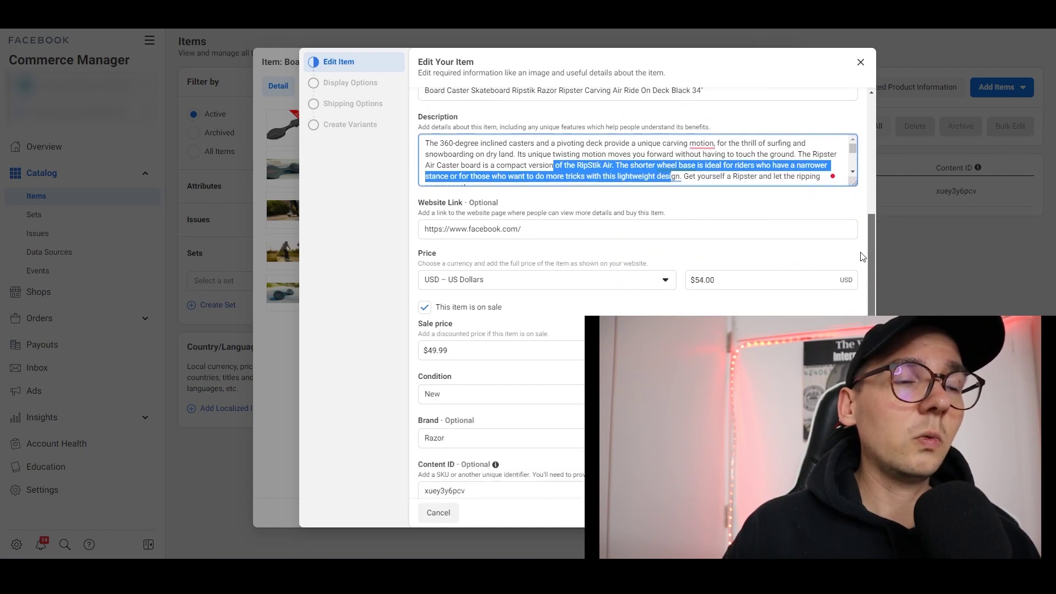
{"action": "left_click", "coordinate": [734, 207]}
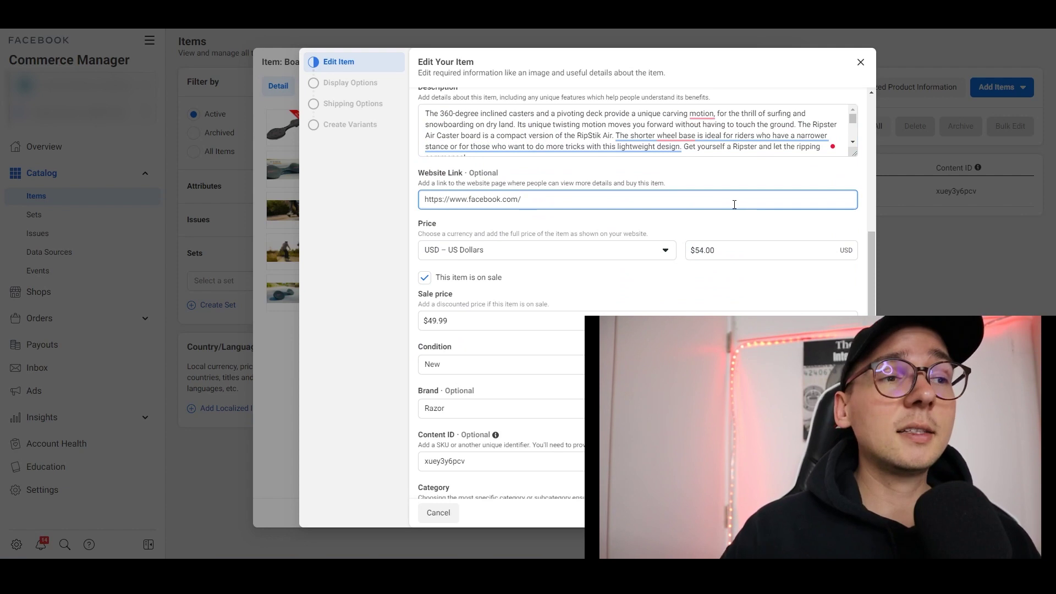
{"action": "left_click", "coordinate": [506, 176]}
{"action": "left_click_drag", "start_coordinate": [465, 173], "coordinate": [428, 200]}
{"action": "left_click", "coordinate": [522, 199]}
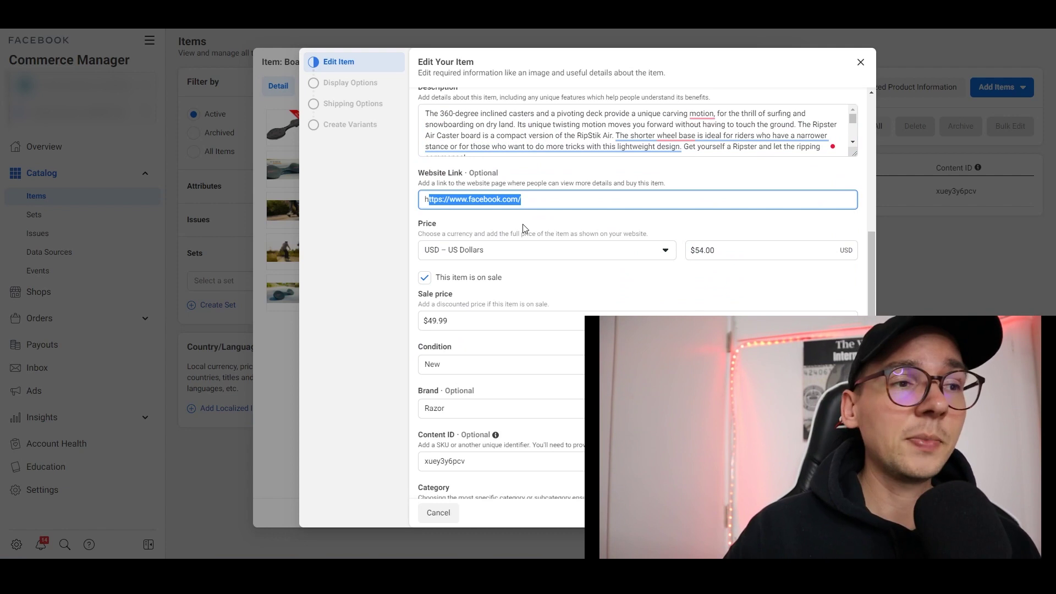
- Try to set the skateboard item's price to $54.99 and check its sale price field
{"action": "left_click", "coordinate": [728, 246]}
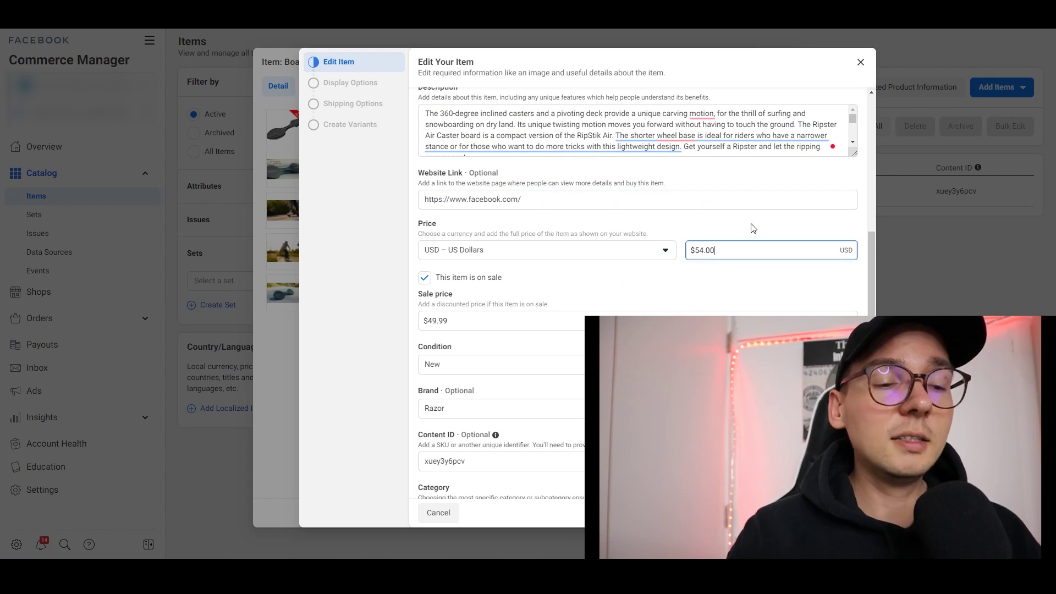
{"action": "key", "text": "BackSpace"}
{"action": "key", "text": "BackSpace"}
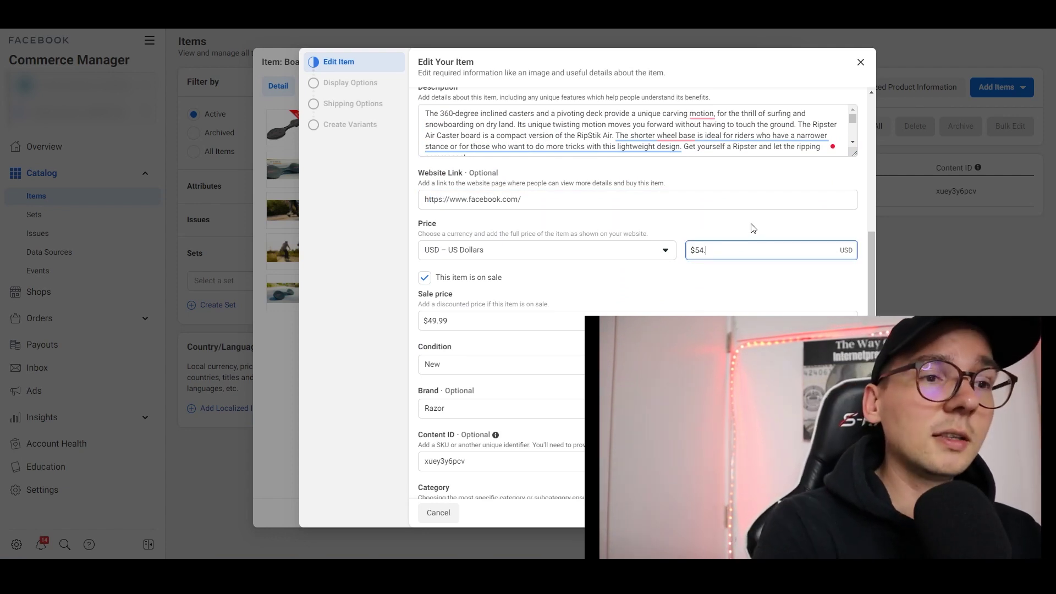
{"action": "type", "text": "99"}
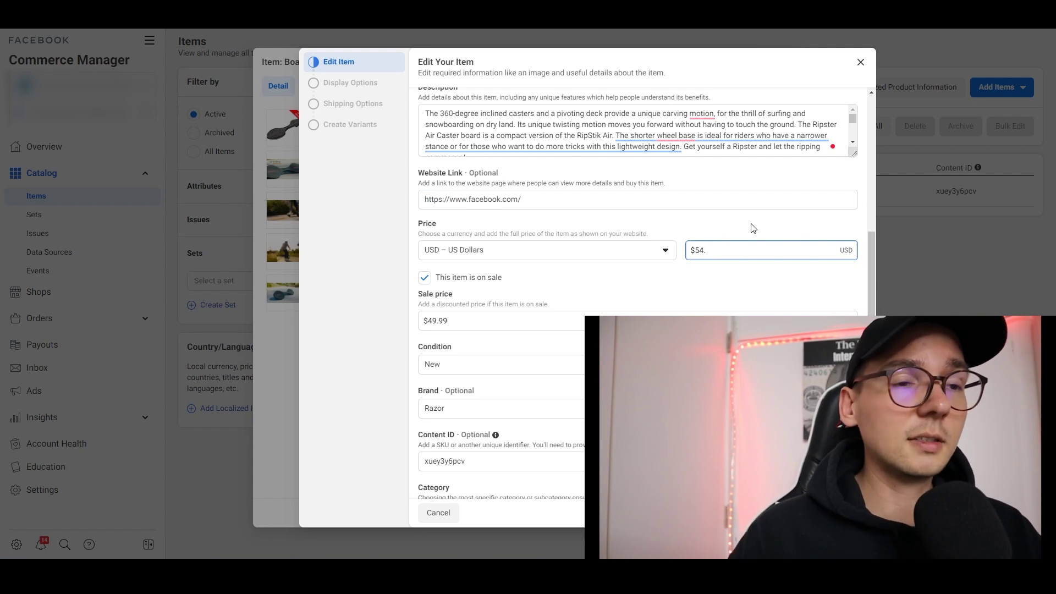
{"action": "left_click", "coordinate": [686, 315]}
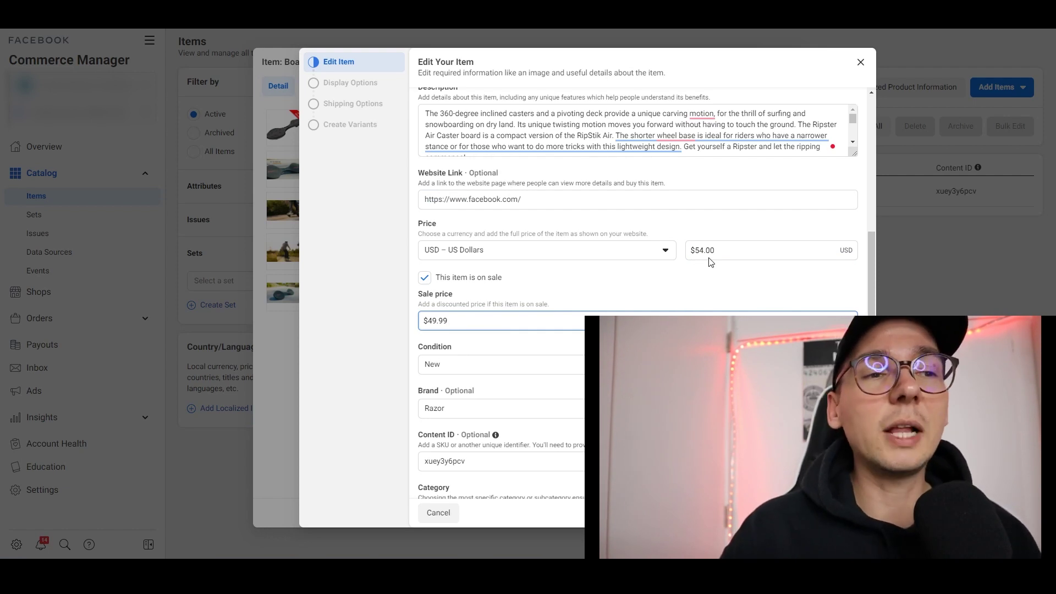
{"action": "left_click", "coordinate": [725, 250]}
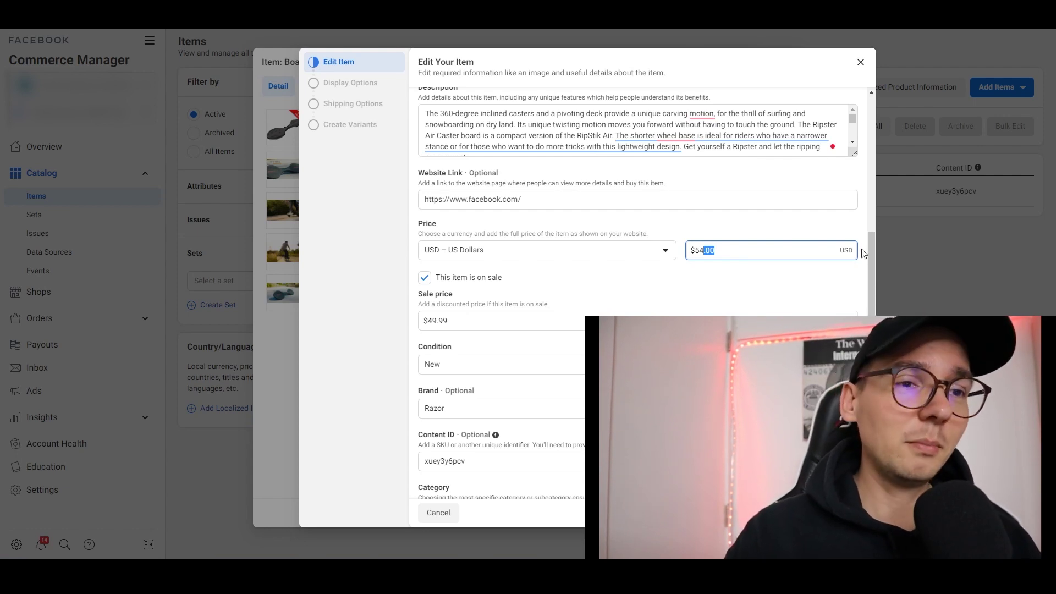
- In the item's display options, turn off In stock and switch Active off and on again
{"action": "scroll", "coordinate": [870, 253], "scroll_direction": "down", "scroll_amount": 1}
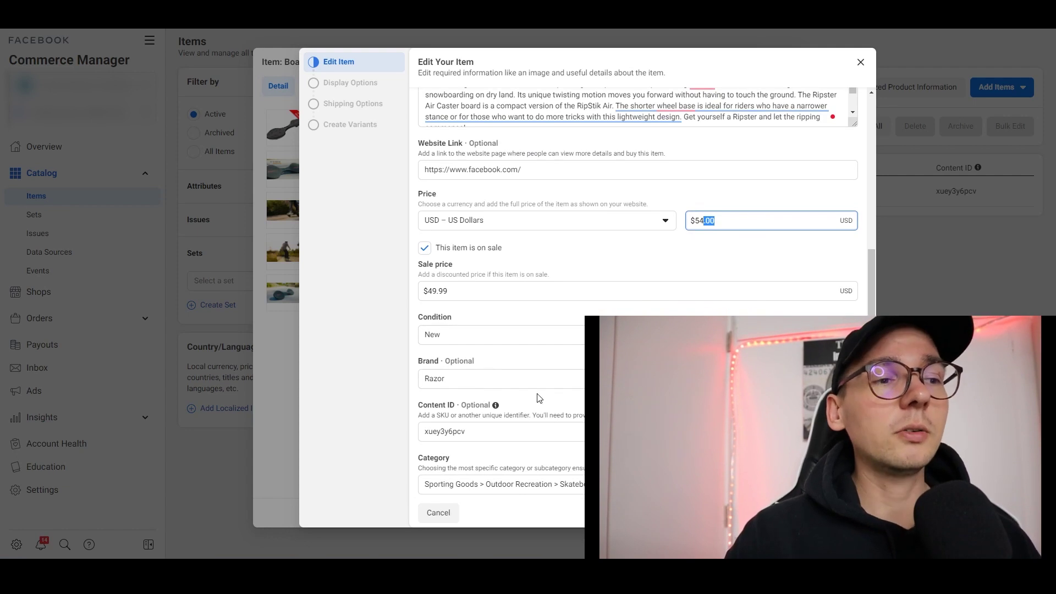
{"action": "key", "text": "Tab"}
{"action": "key", "text": "Return"}
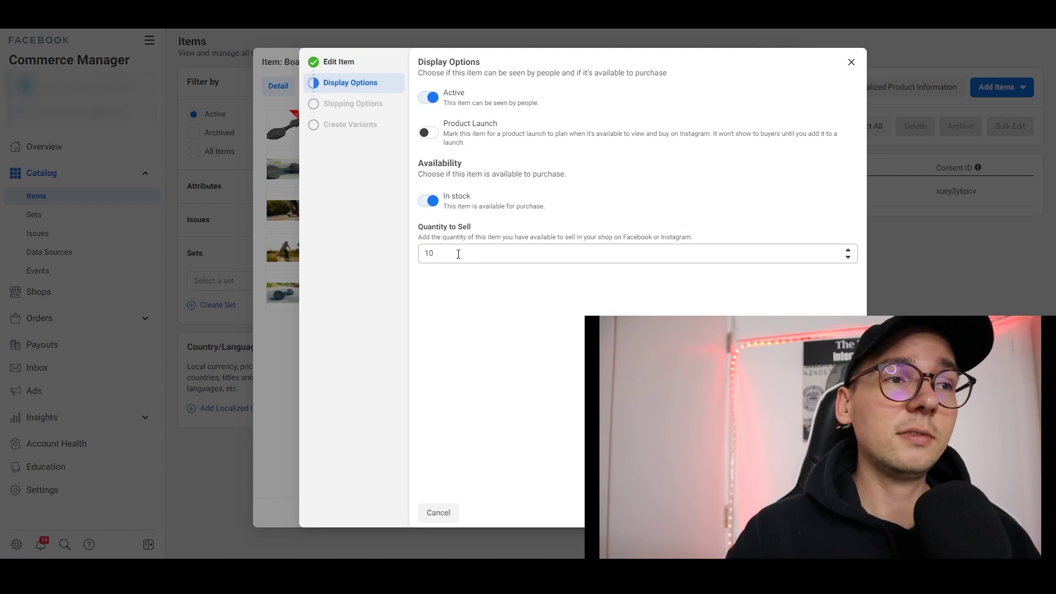
{"action": "left_click", "coordinate": [429, 202]}
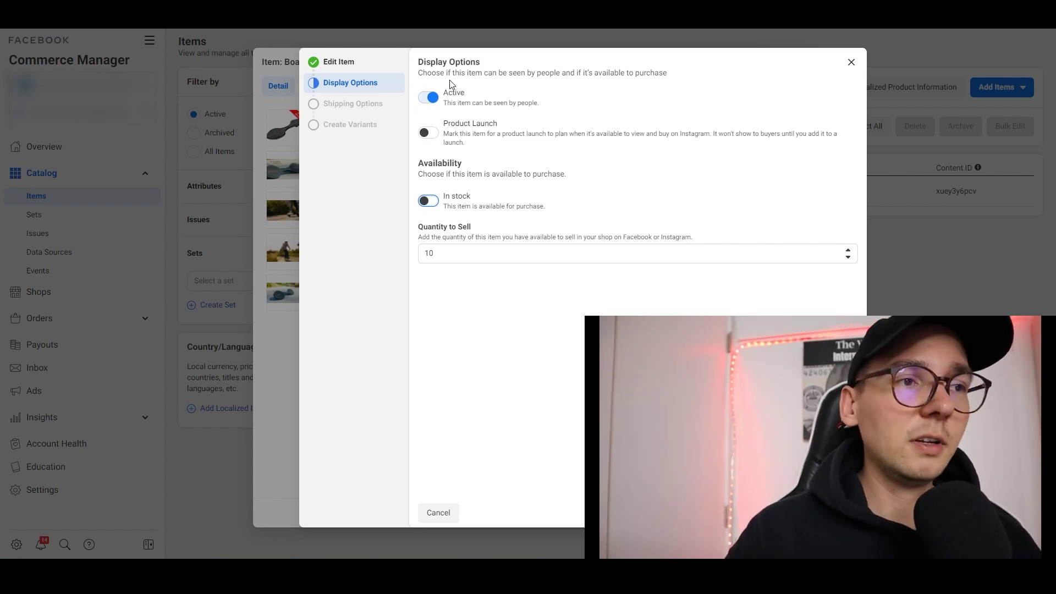
{"action": "left_click", "coordinate": [435, 101]}
{"action": "left_click", "coordinate": [438, 101]}
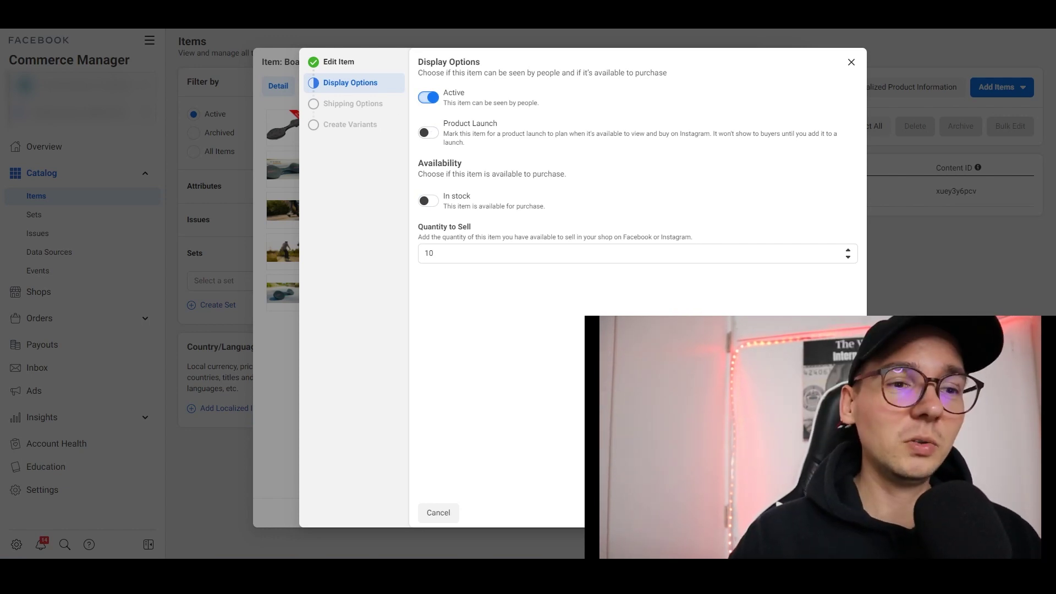
{"action": "left_click", "coordinate": [352, 103]}
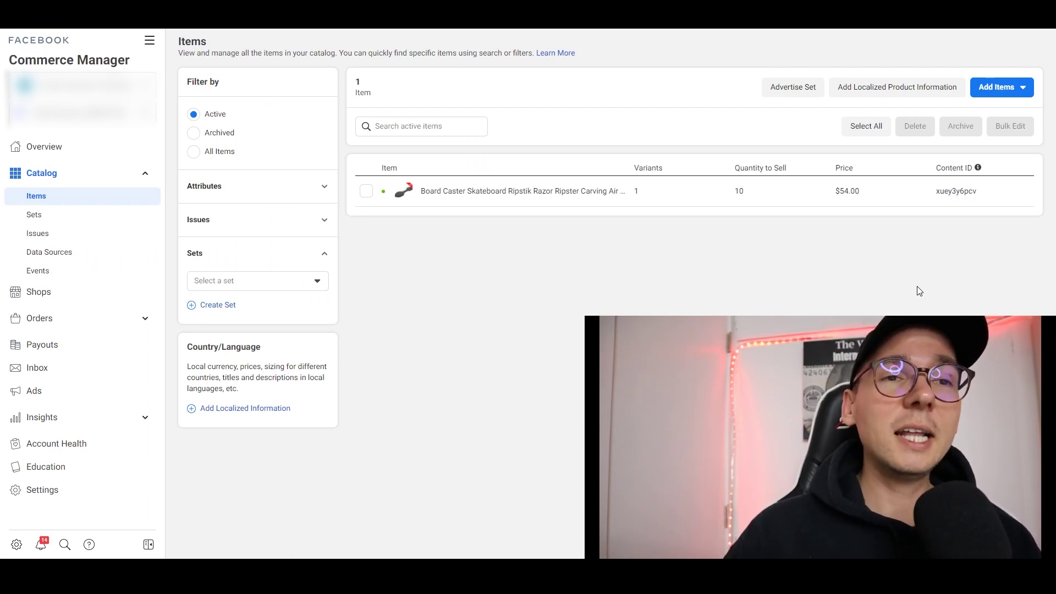
- Examine the methods for adding multiple items to the catalog and return to the item list
{"action": "left_click", "coordinate": [1002, 97]}
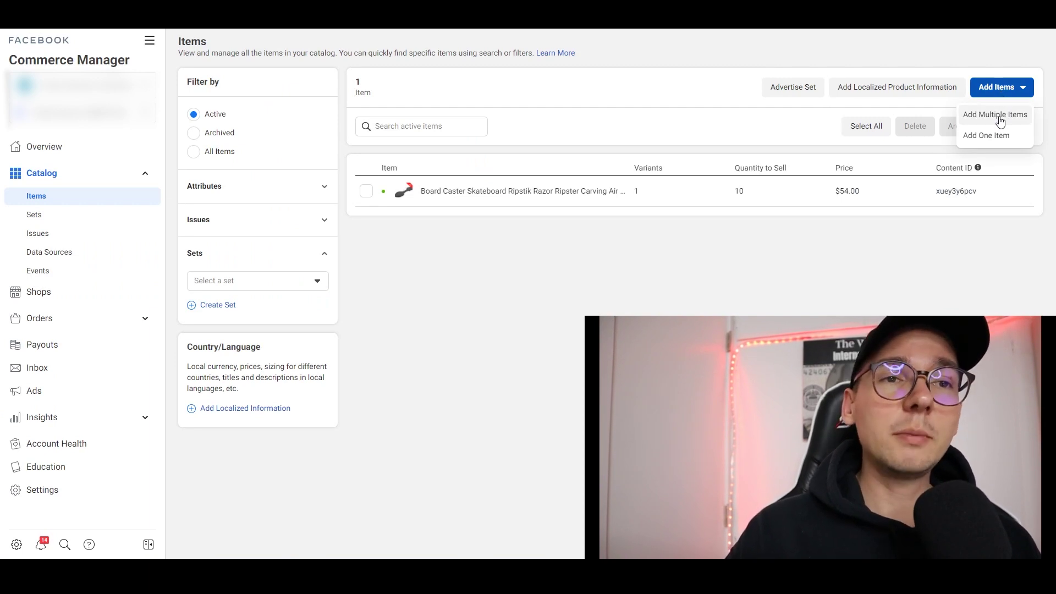
{"action": "left_click", "coordinate": [1000, 117]}
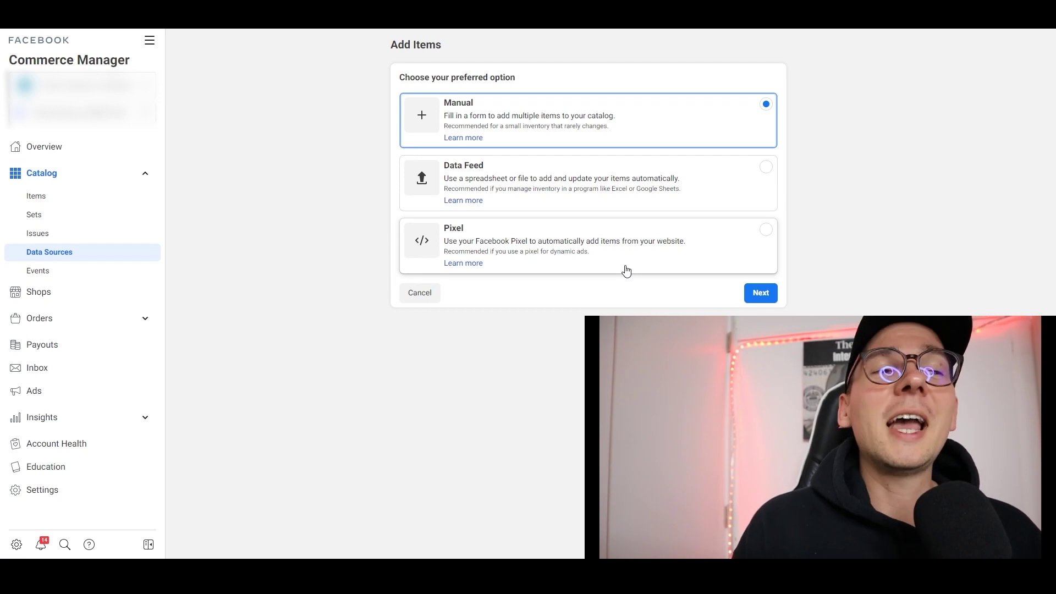
{"action": "left_click", "coordinate": [433, 297]}
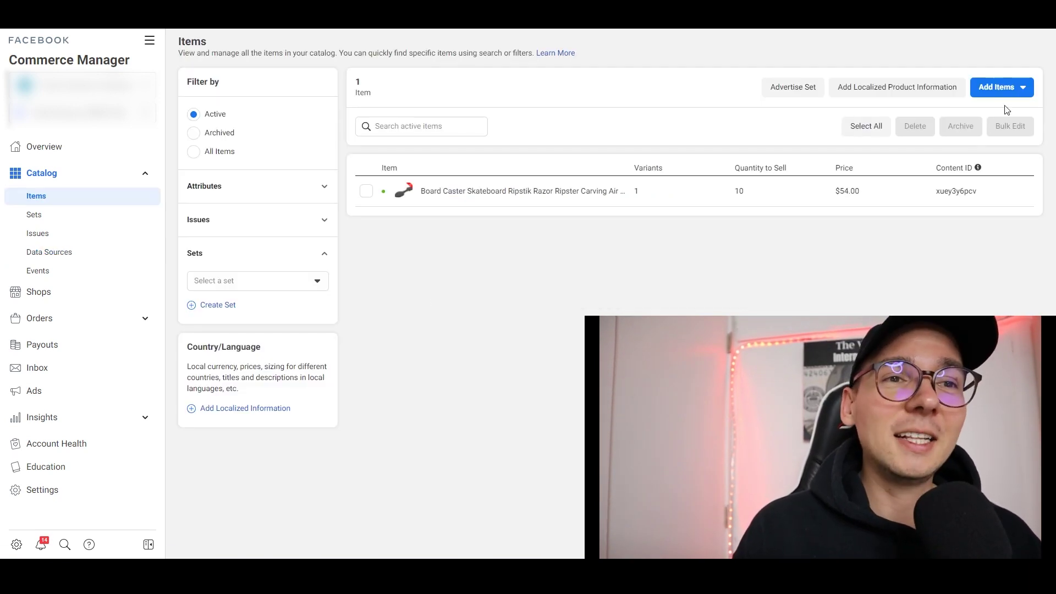
- Start adding one item to the catalog and examine its title, description and website link fields
{"action": "left_click", "coordinate": [1005, 89]}
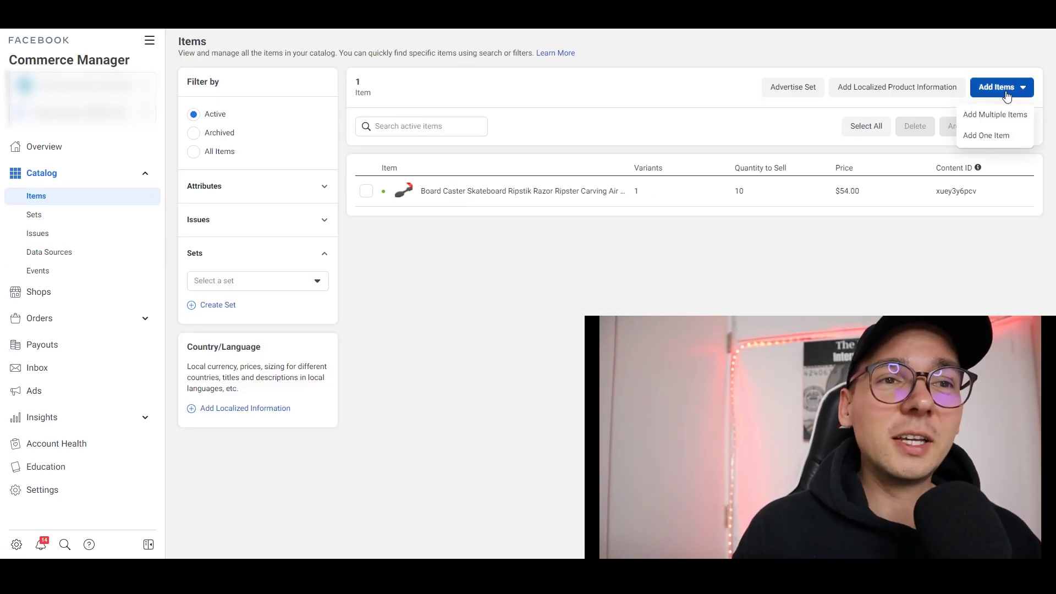
{"action": "left_click", "coordinate": [1006, 137]}
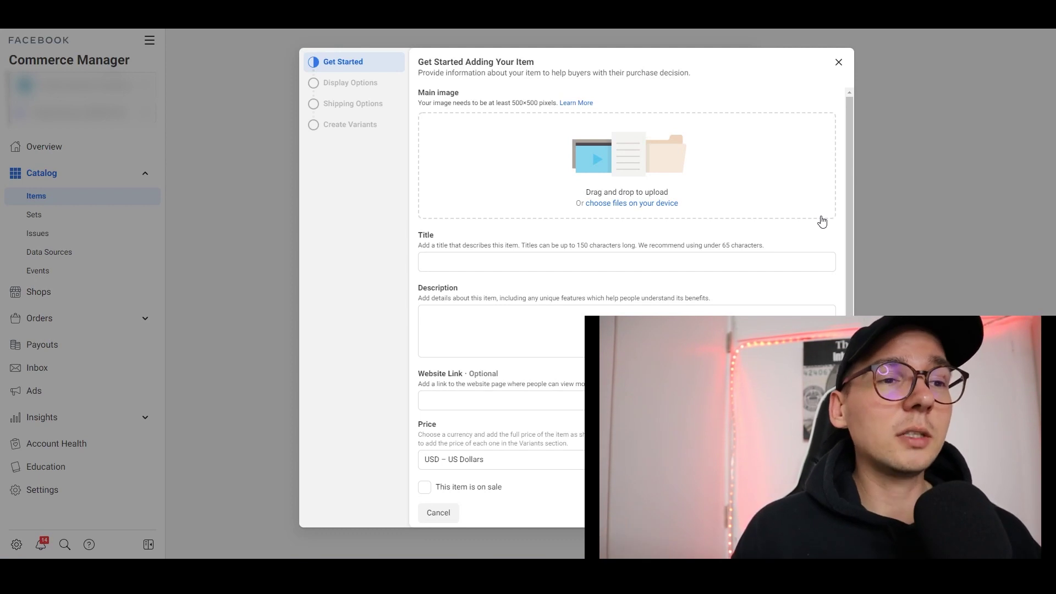
{"action": "left_click", "coordinate": [712, 264]}
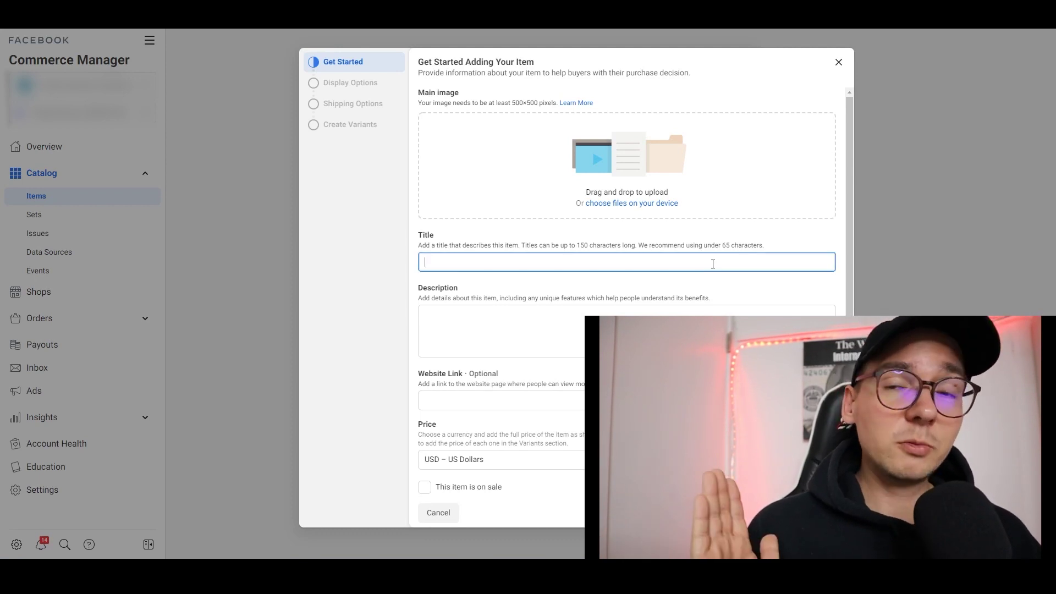
{"action": "left_click", "coordinate": [640, 310]}
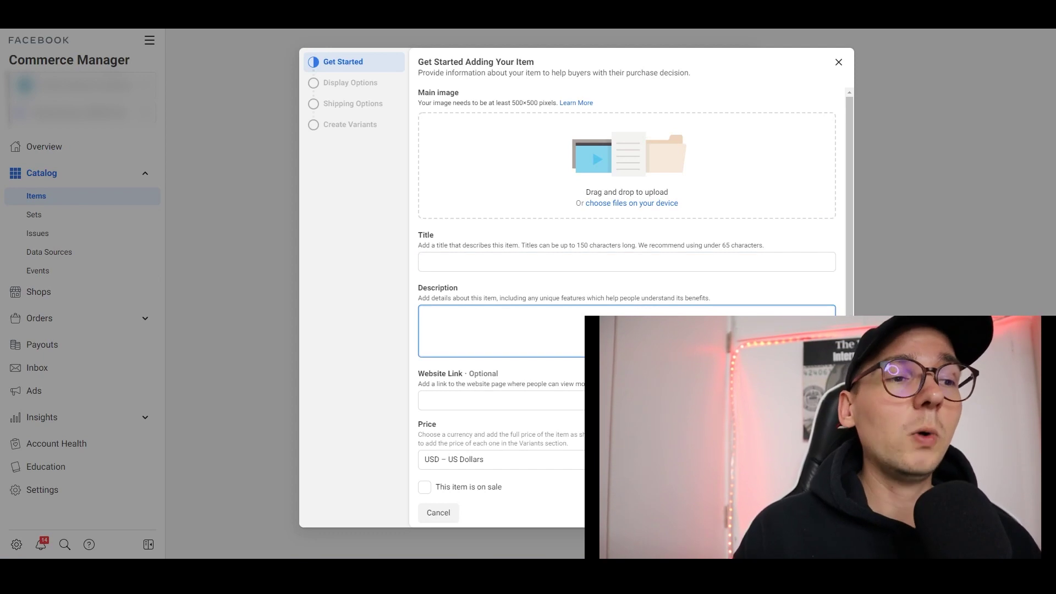
{"action": "left_click", "coordinate": [583, 400]}
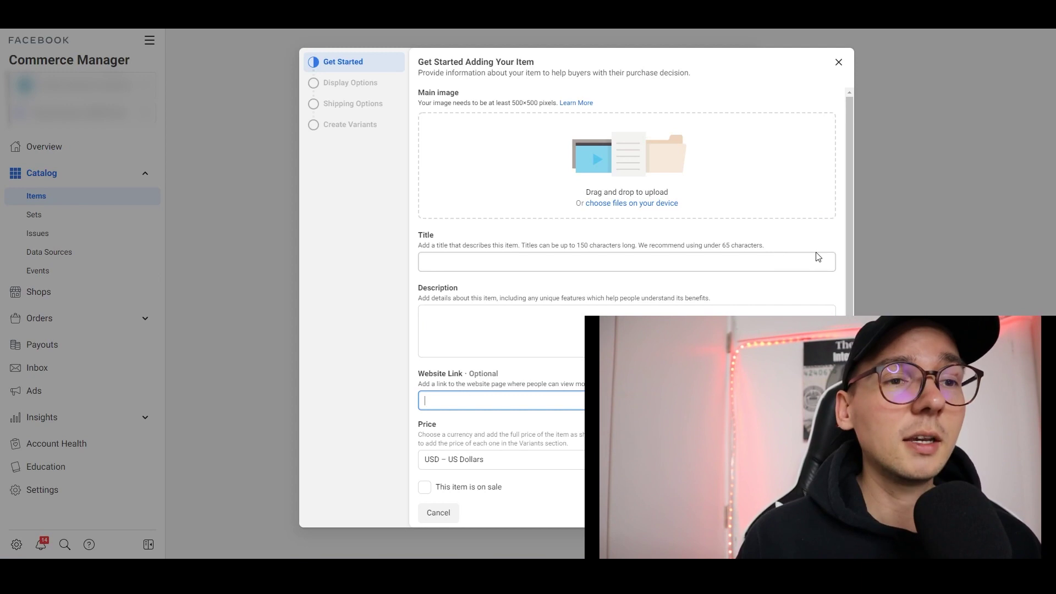
{"action": "scroll", "coordinate": [845, 252], "scroll_direction": "down", "scroll_amount": 2}
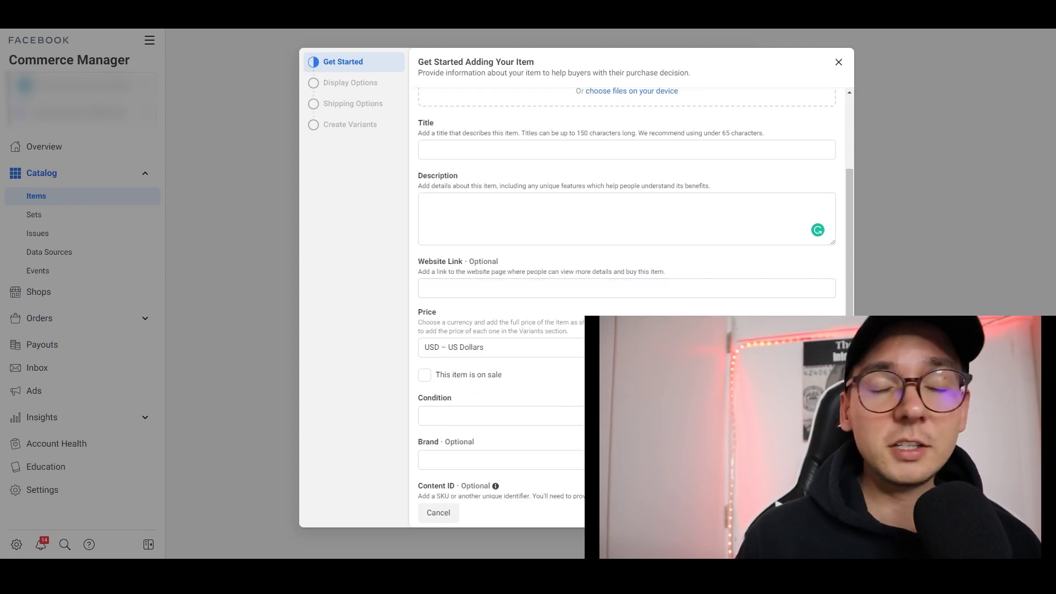
- Price the item at $54.00, mark it as on sale and set its sale price to $49.00
{"action": "left_click", "coordinate": [490, 380]}
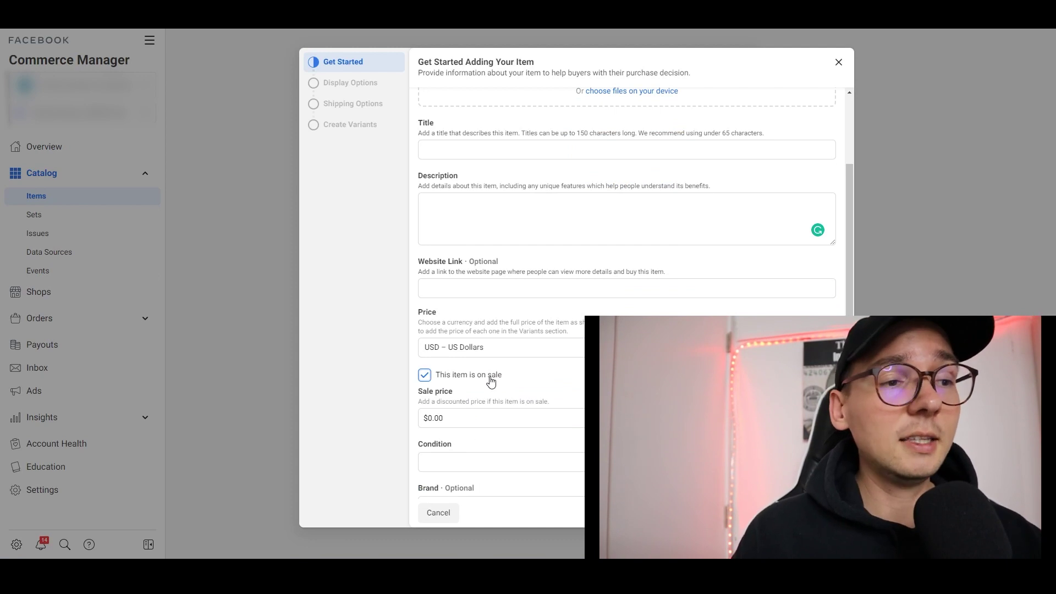
{"action": "left_click", "coordinate": [498, 420]}
{"action": "key", "text": "ctrl+a"}
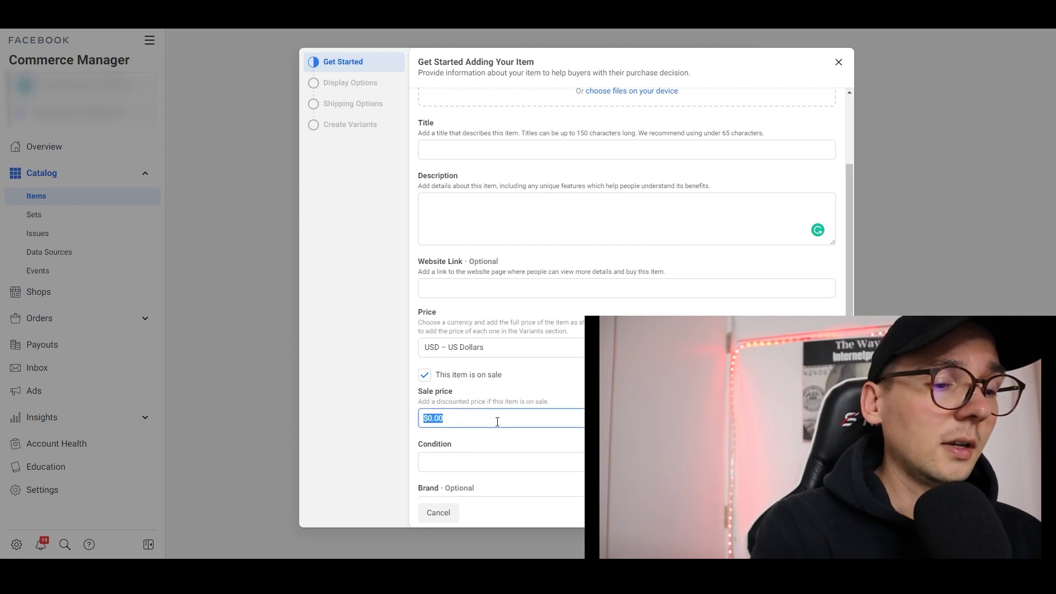
{"action": "type", "text": "49"}
{"action": "key", "text": "Tab"}
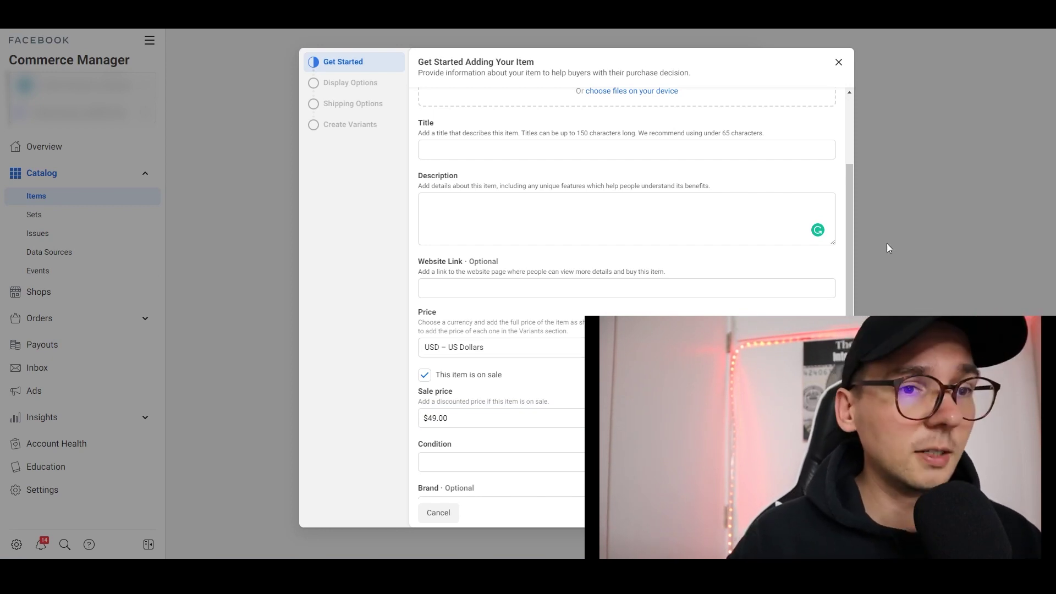
- Set the item's condition to New and its brand to Skateboard, leaving the brand entry complete
{"action": "left_click_drag", "start_coordinate": [847, 250], "coordinate": [840, 286]}
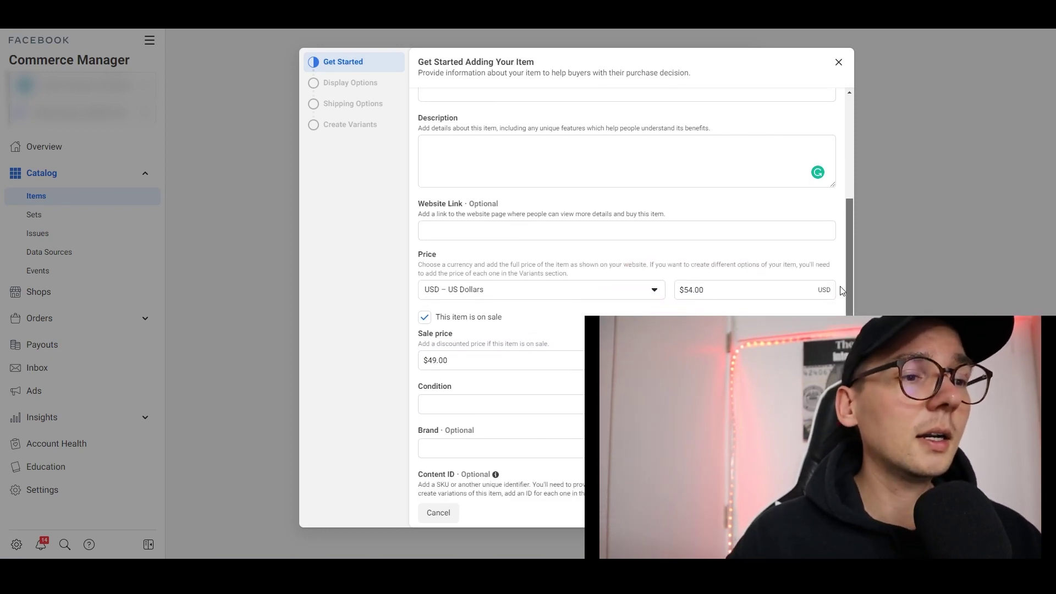
{"action": "key", "text": "Down"}
{"action": "key", "text": "Return"}
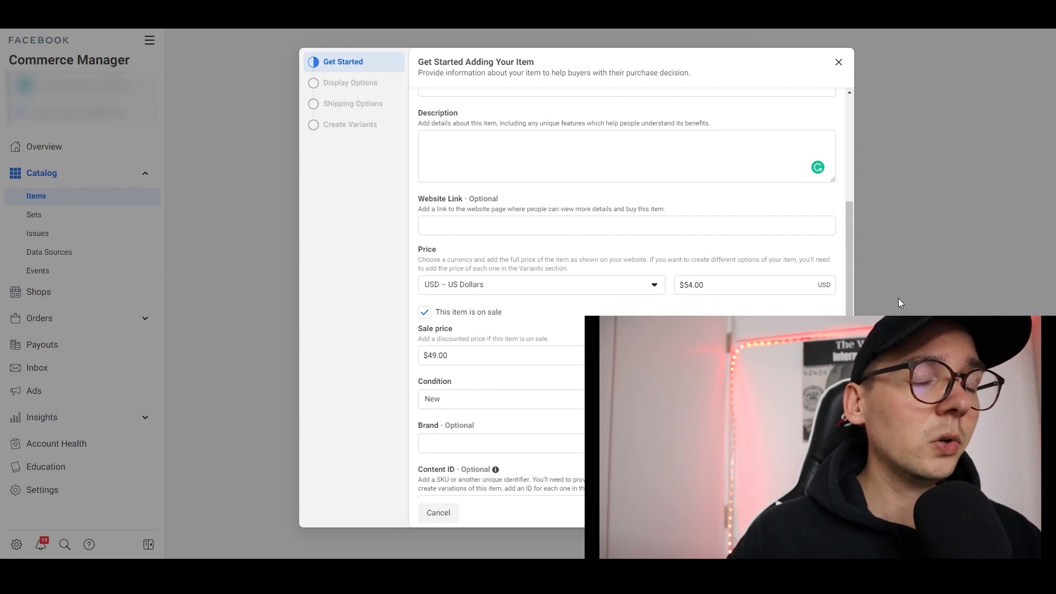
{"action": "scroll", "coordinate": [849, 264], "scroll_direction": "down", "scroll_amount": 1}
{"action": "key", "text": "Tab"}
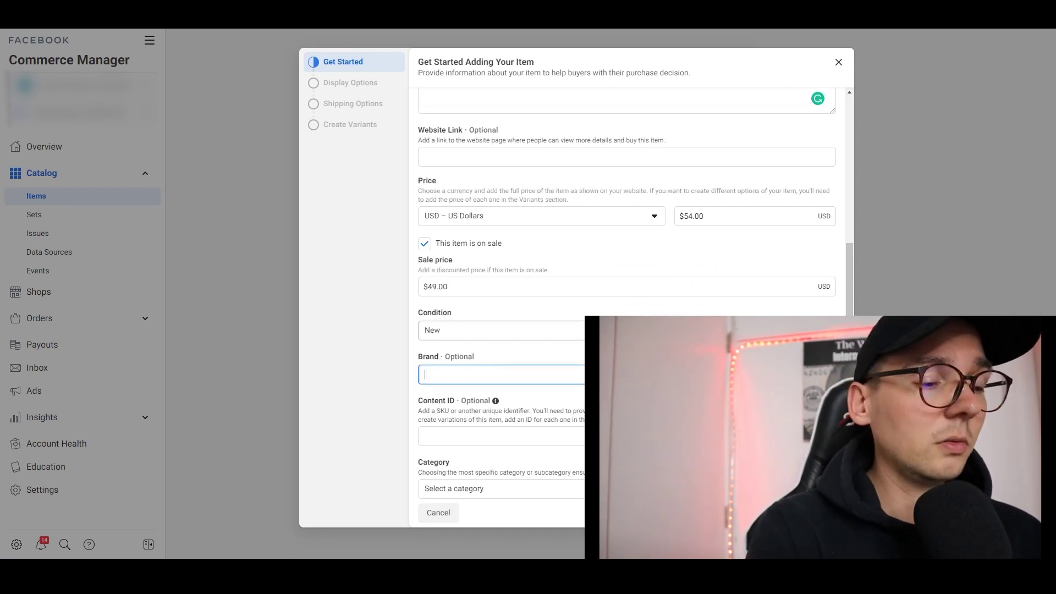
{"action": "type", "text": "Skateboard"}
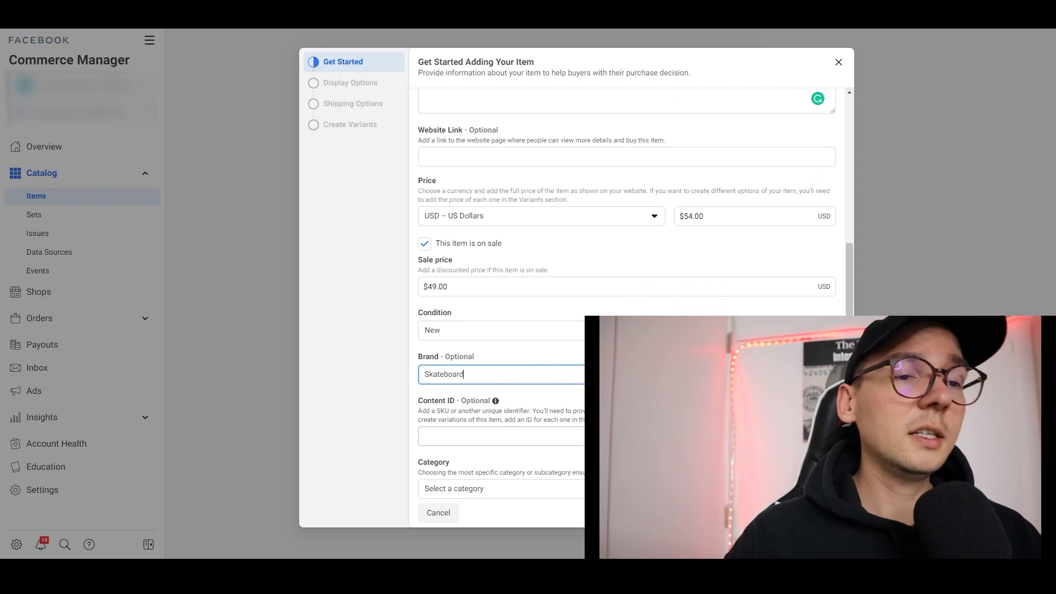
{"action": "key", "text": "Tab"}
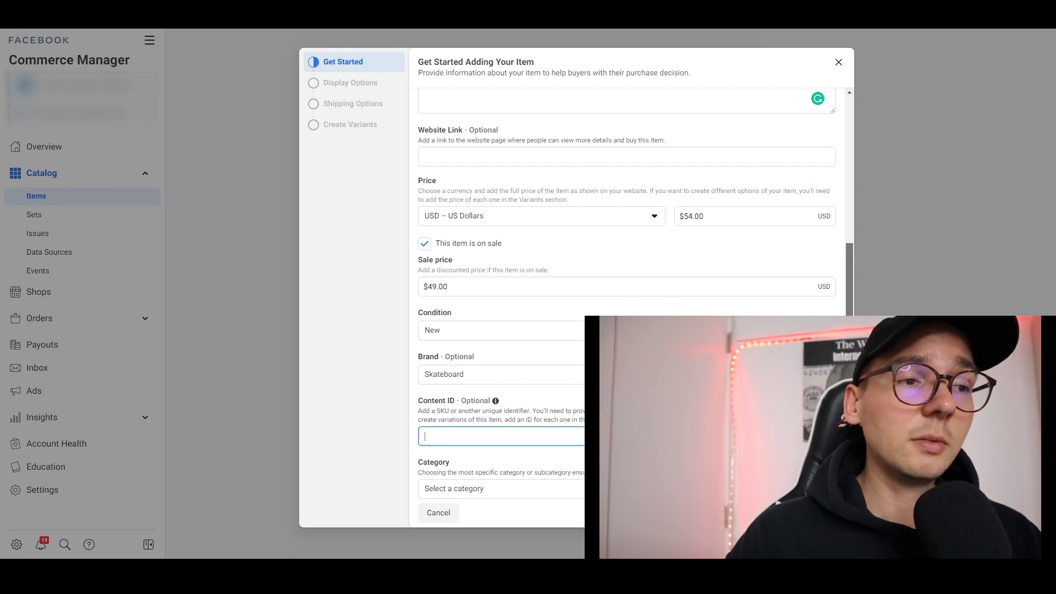
- Leave the content ID empty and open the list of categories for the item
{"action": "scroll", "coordinate": [627, 294], "scroll_direction": "up", "scroll_amount": 1}
{"action": "scroll", "coordinate": [864, 280], "scroll_direction": "up", "scroll_amount": 3}
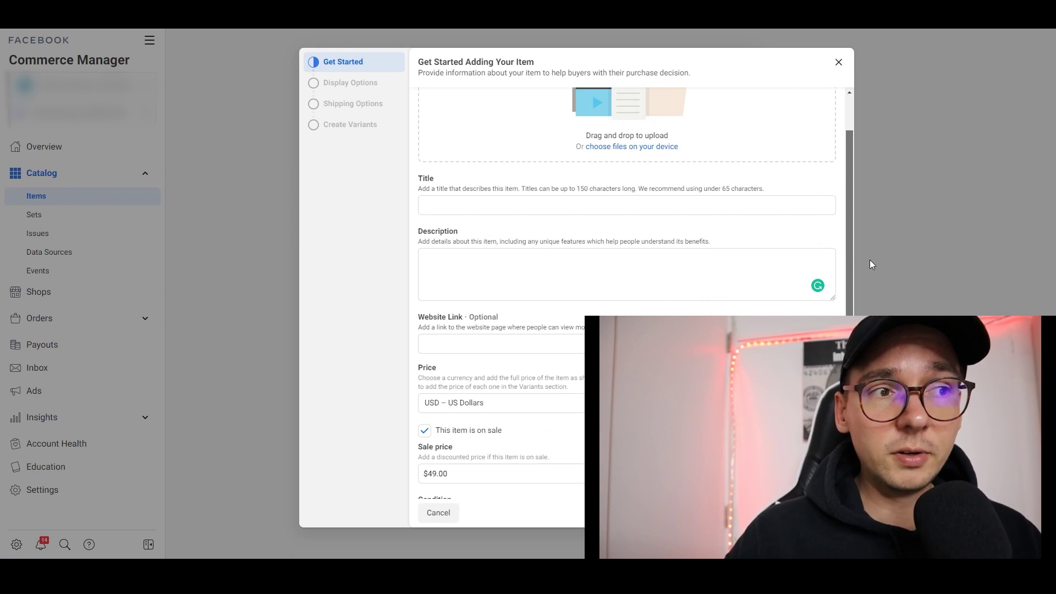
{"action": "scroll", "coordinate": [870, 259], "scroll_direction": "down", "scroll_amount": 4}
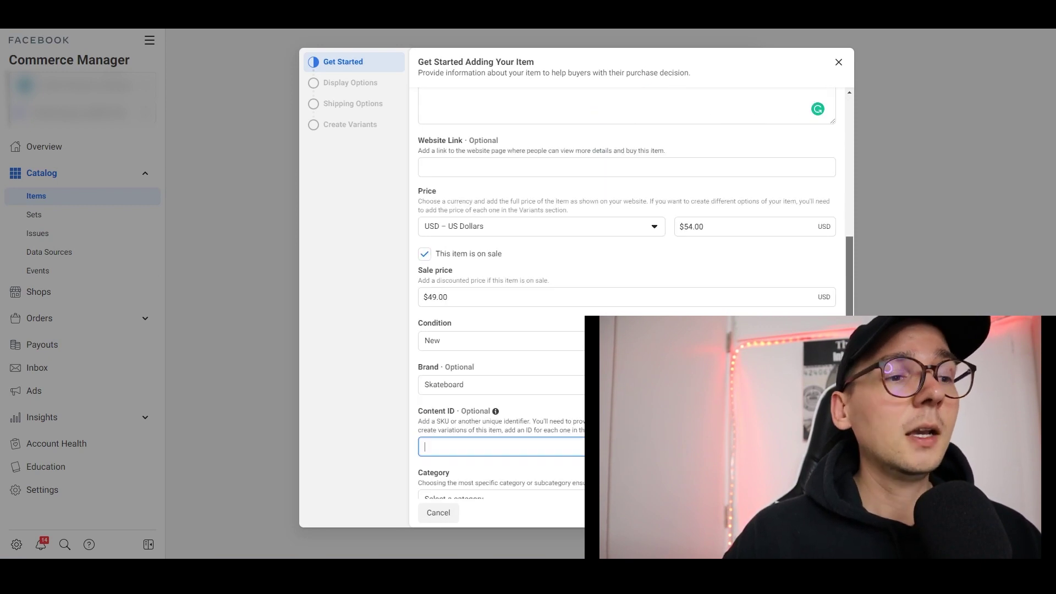
{"action": "left_click", "coordinate": [554, 497]}
{"action": "left_click", "coordinate": [554, 498]}
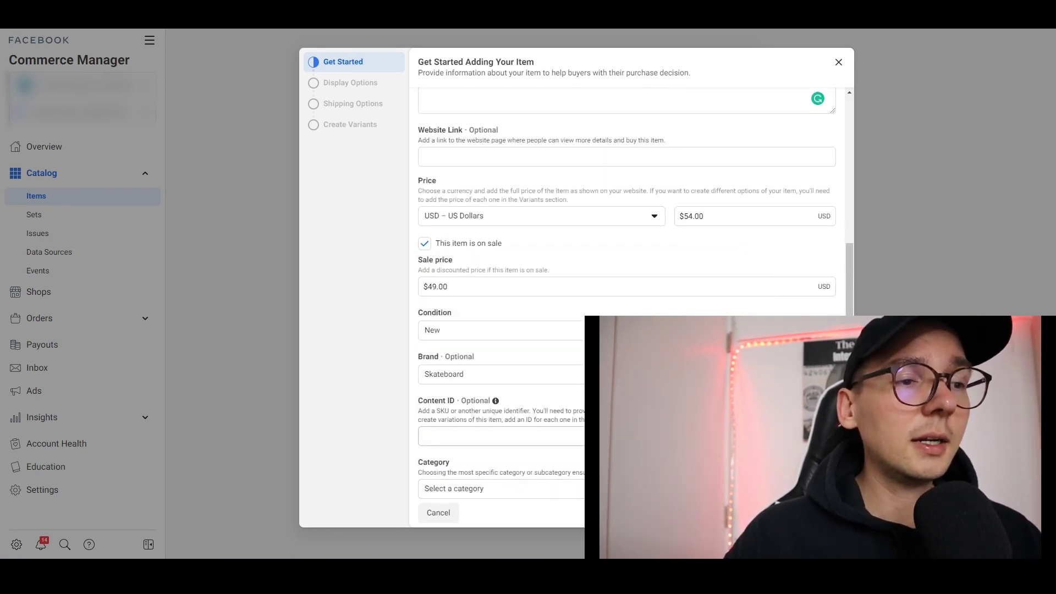
{"action": "left_click", "coordinate": [501, 488]}
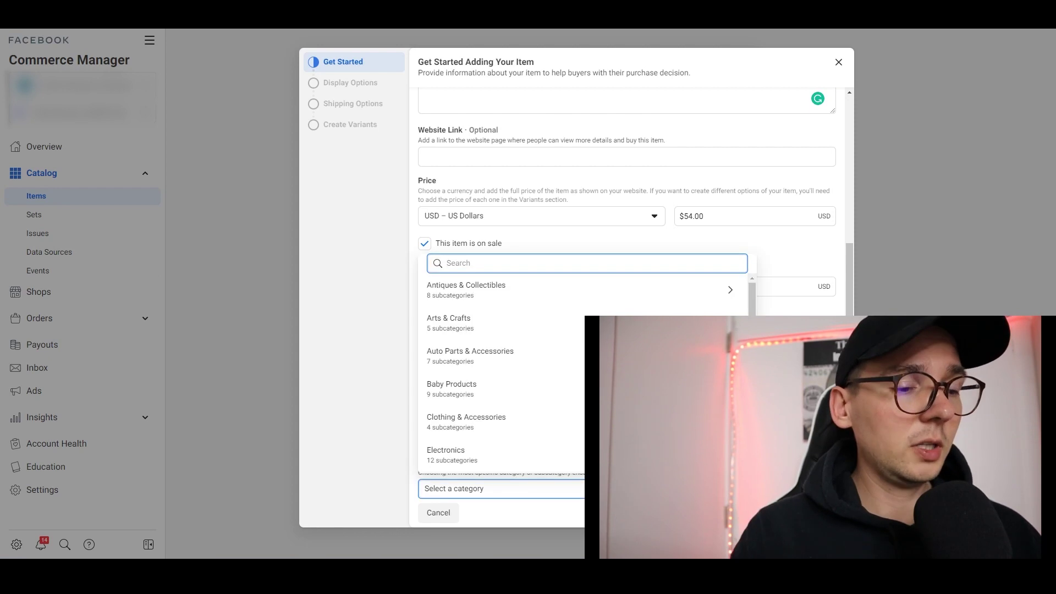
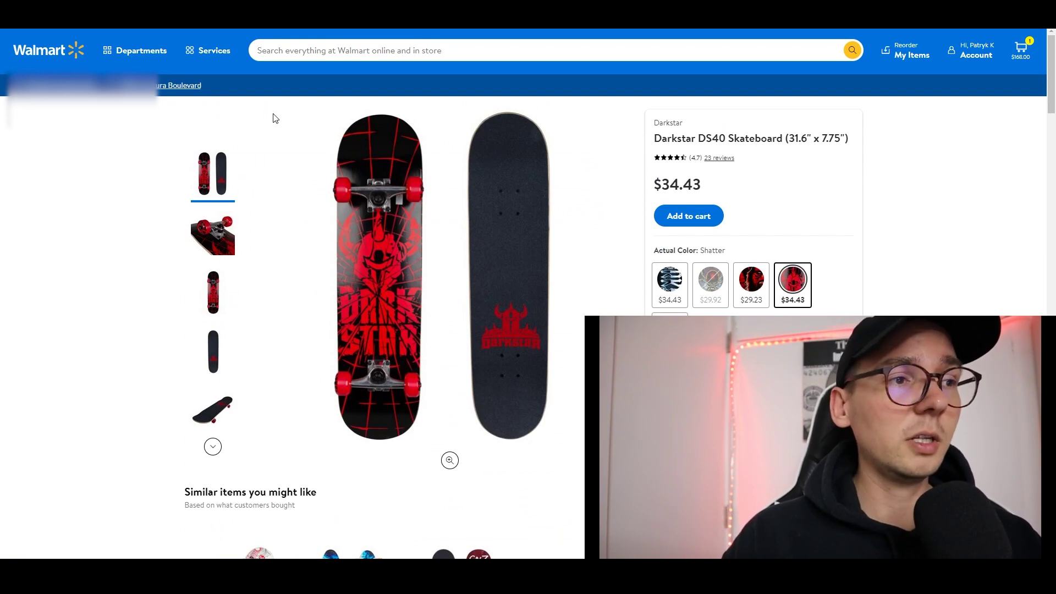
- On the Walmart product page, capture a screenshot of the Darkstar DS40 Skateboard's main picture showing both sides of the board
{"action": "key", "text": "super+shift+s"}
{"action": "left_click_drag", "start_coordinate": [273, 112], "coordinate": [598, 456]}
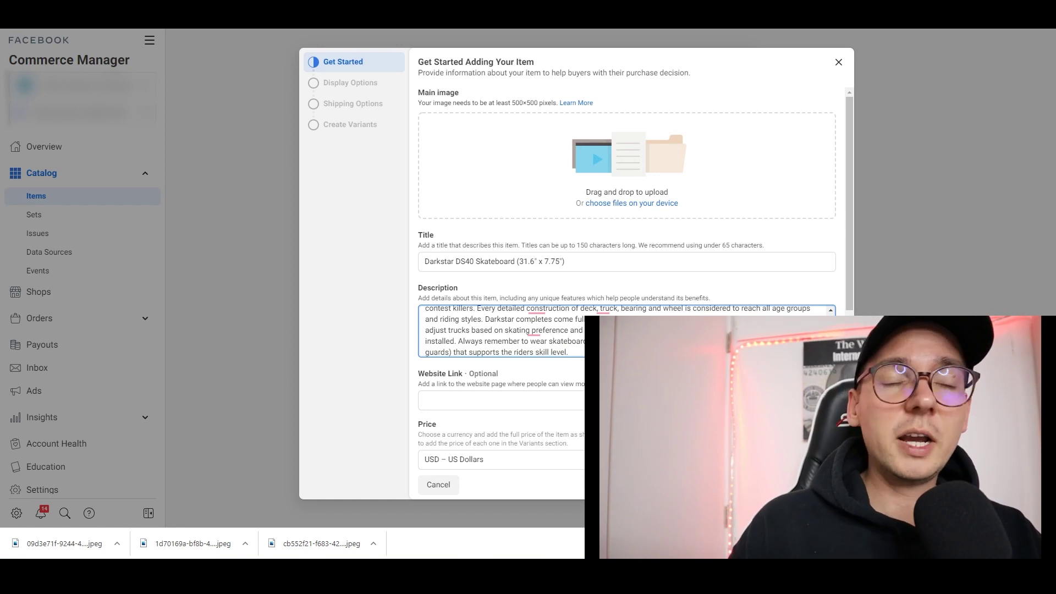
- Upload the skateboard's main image and three additional images to the new item, and continue to the display options
{"action": "left_click", "coordinate": [667, 204]}
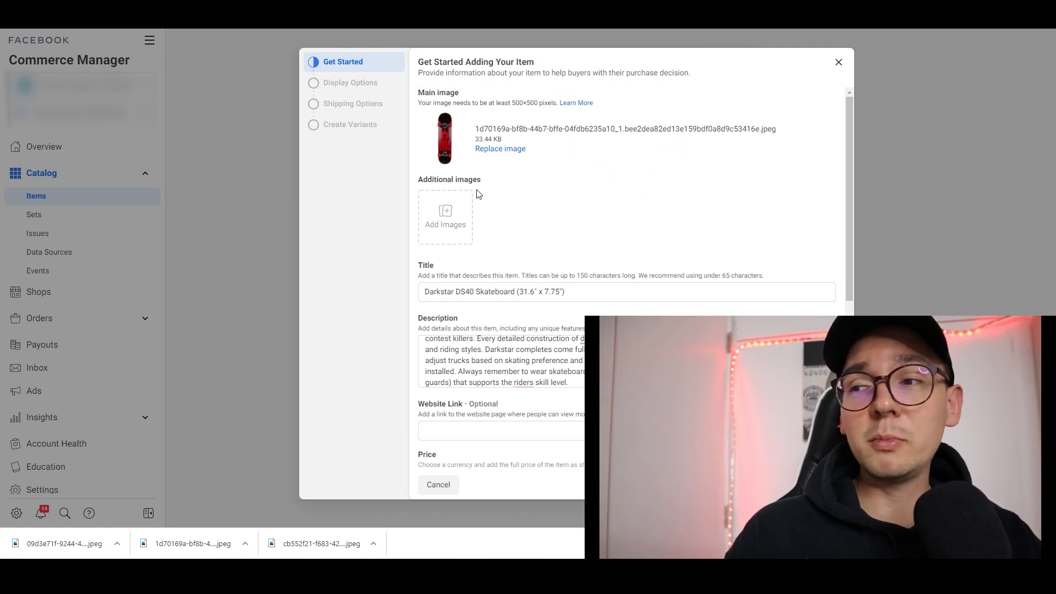
{"action": "left_click", "coordinate": [465, 227]}
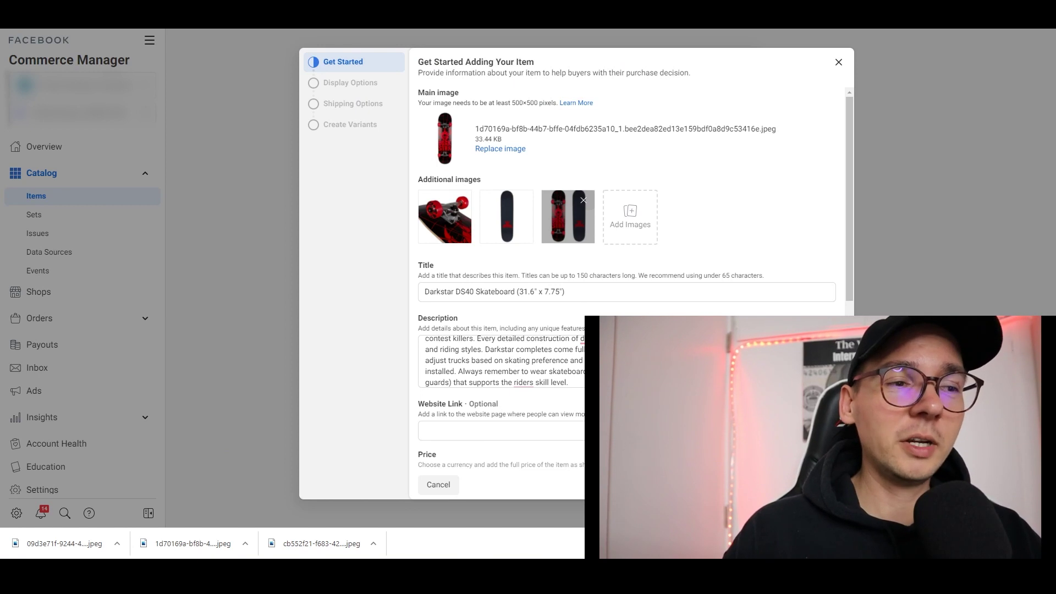
{"action": "left_click", "coordinate": [825, 485]}
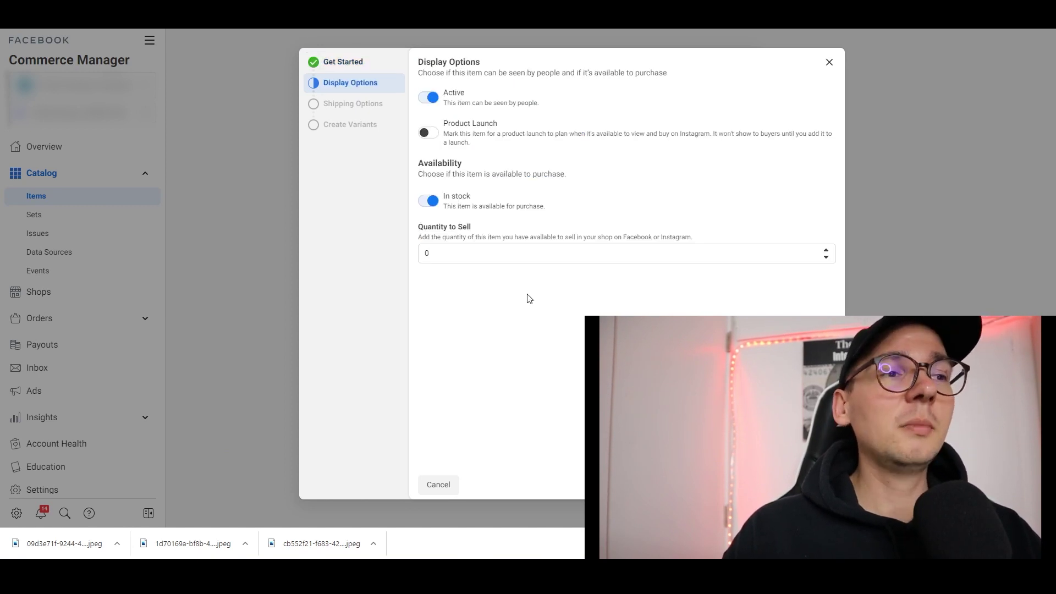
- Set the item's quantity to sell to 10 and continue to the shipping options
{"action": "left_click_drag", "start_coordinate": [505, 253], "coordinate": [308, 264]}
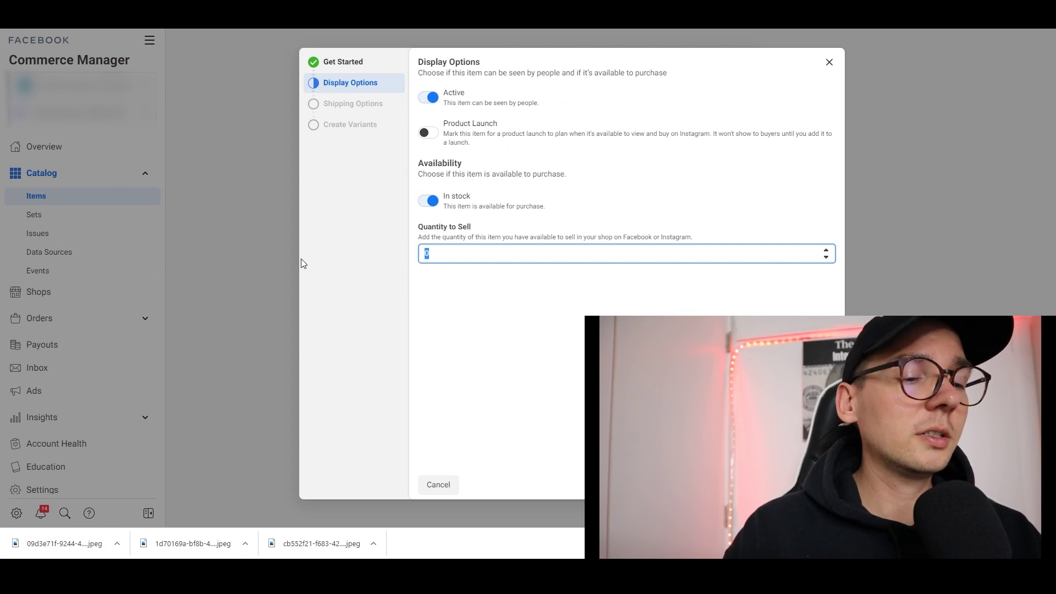
{"action": "type", "text": "10"}
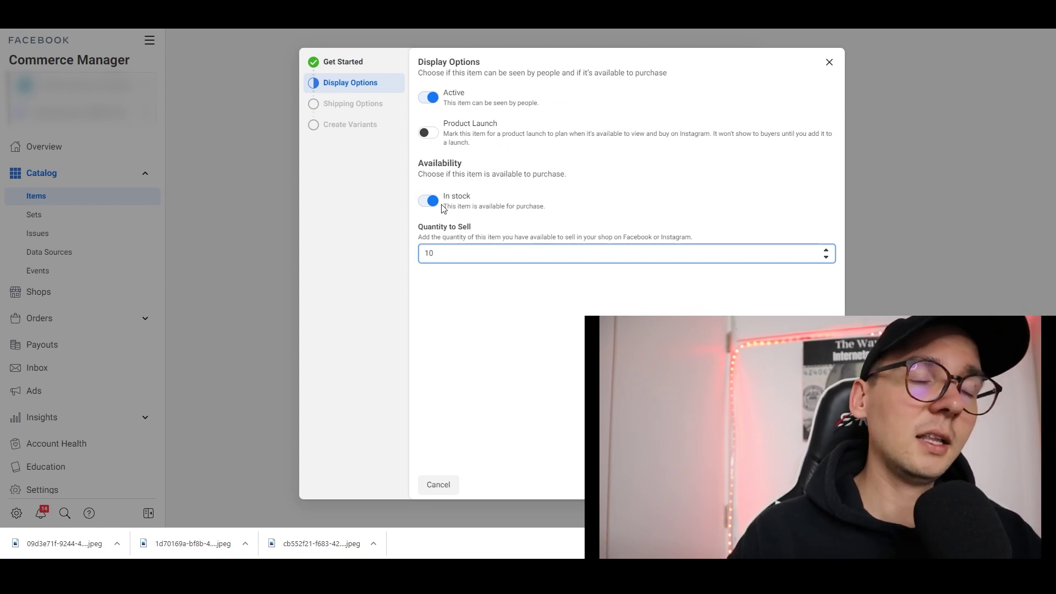
{"action": "left_click", "coordinate": [608, 284]}
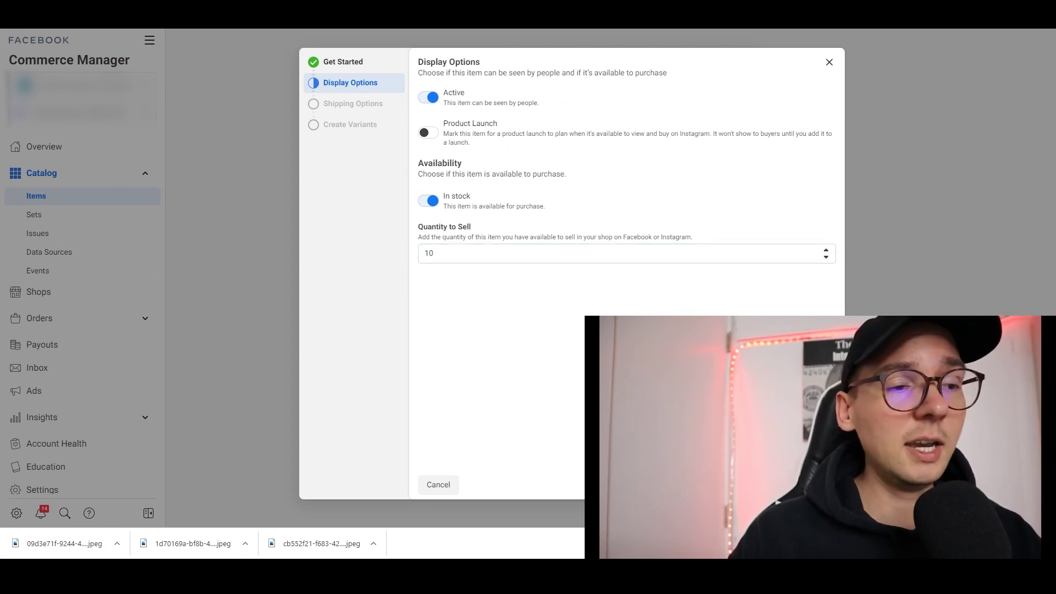
{"action": "left_click", "coordinate": [818, 484]}
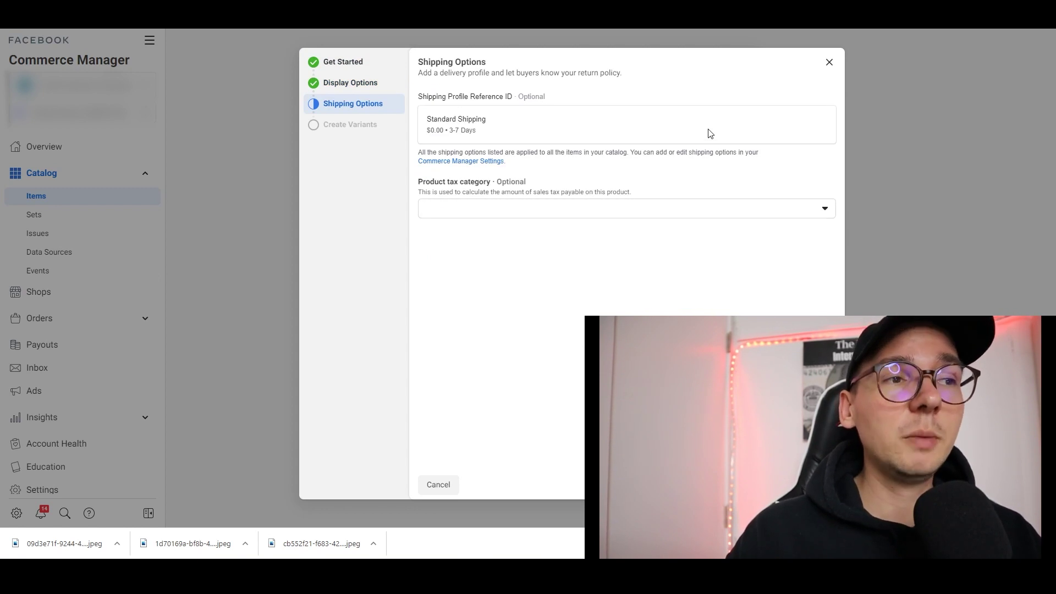
- Keep the Standard Shipping option without a tax category and finish adding the item, skipping variants
{"action": "left_click_drag", "start_coordinate": [502, 135], "coordinate": [431, 119]}
{"action": "left_click", "coordinate": [500, 131]}
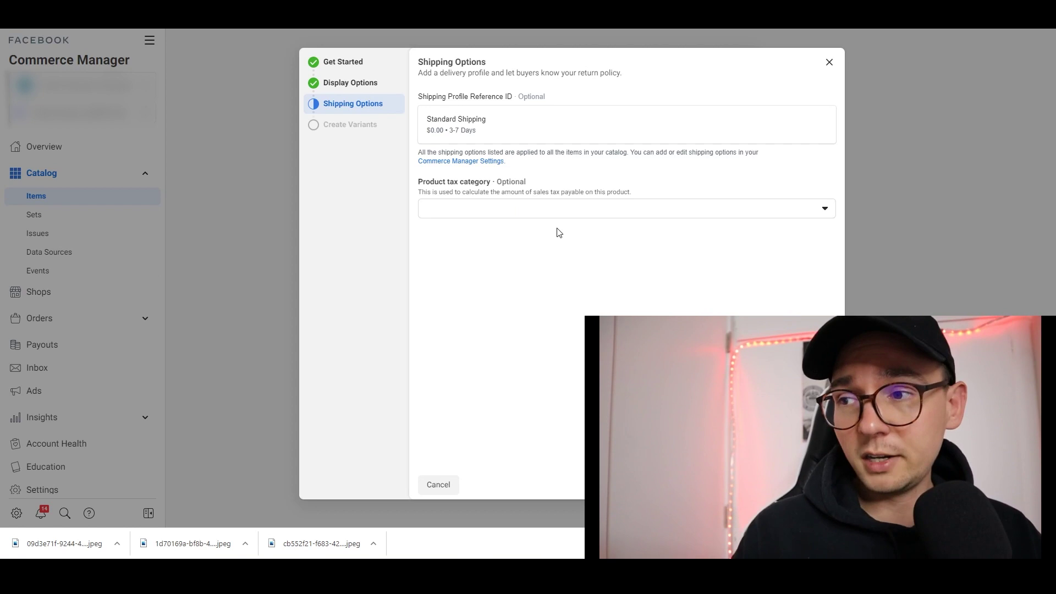
{"action": "left_click", "coordinate": [818, 484]}
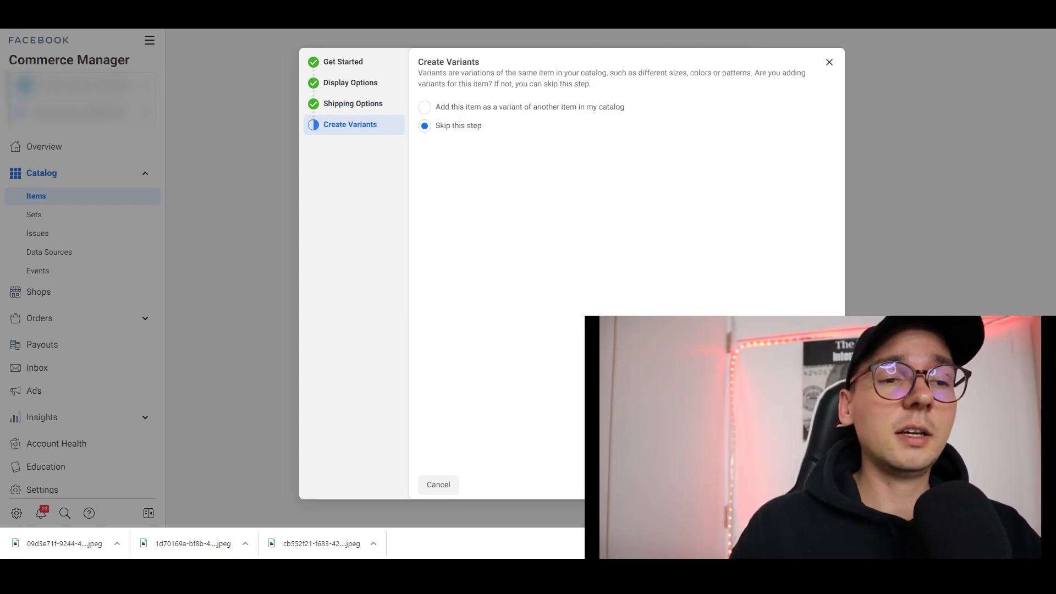
{"action": "left_click", "coordinate": [818, 484]}
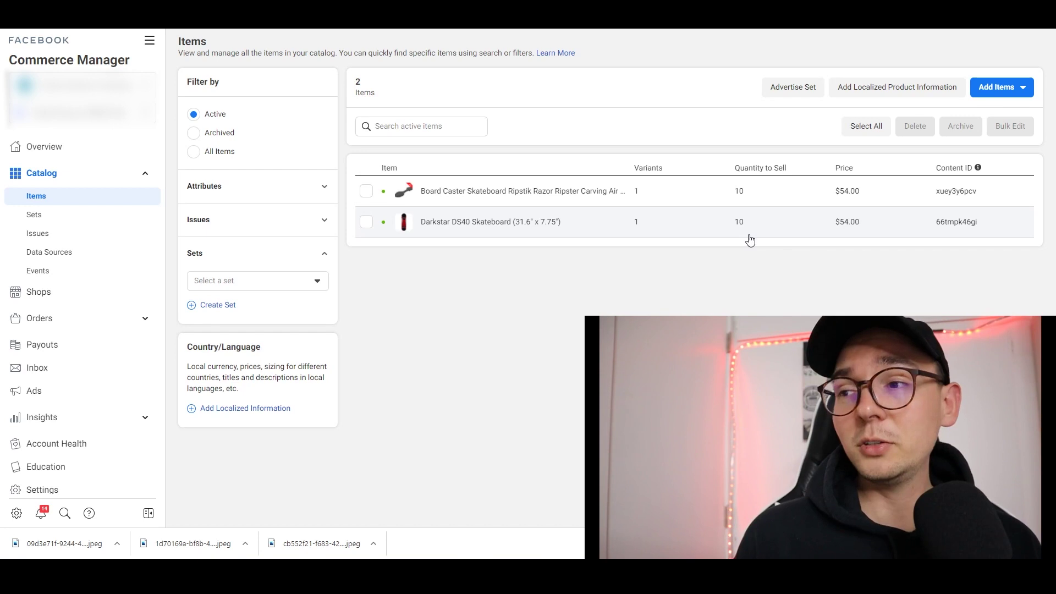
- Open the Insights overview and examine the shop's performance, visitor demographics and engaged products
{"action": "left_click", "coordinate": [88, 156]}
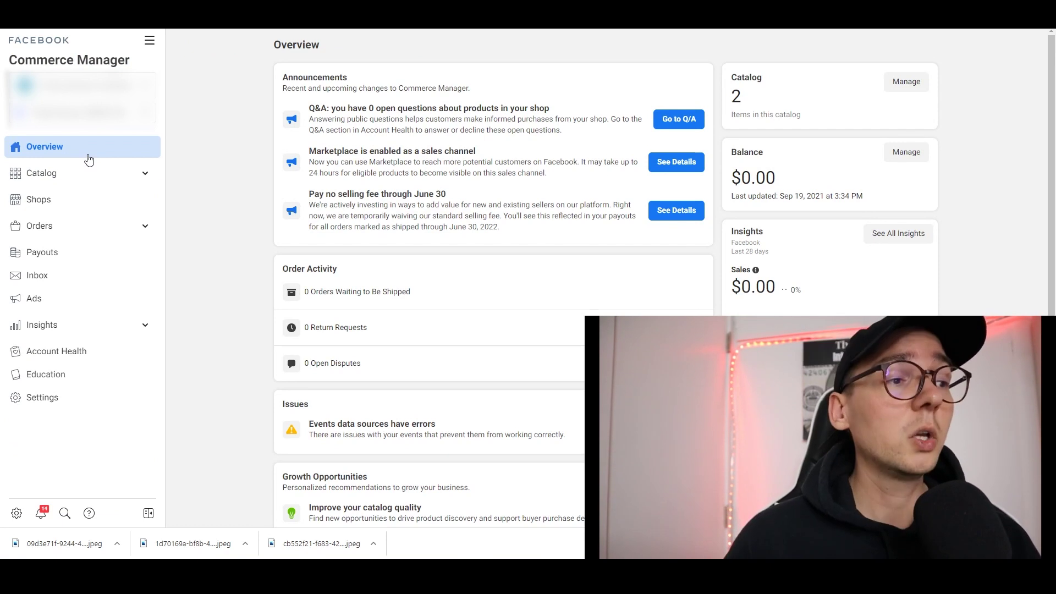
{"action": "left_click", "coordinate": [74, 337]}
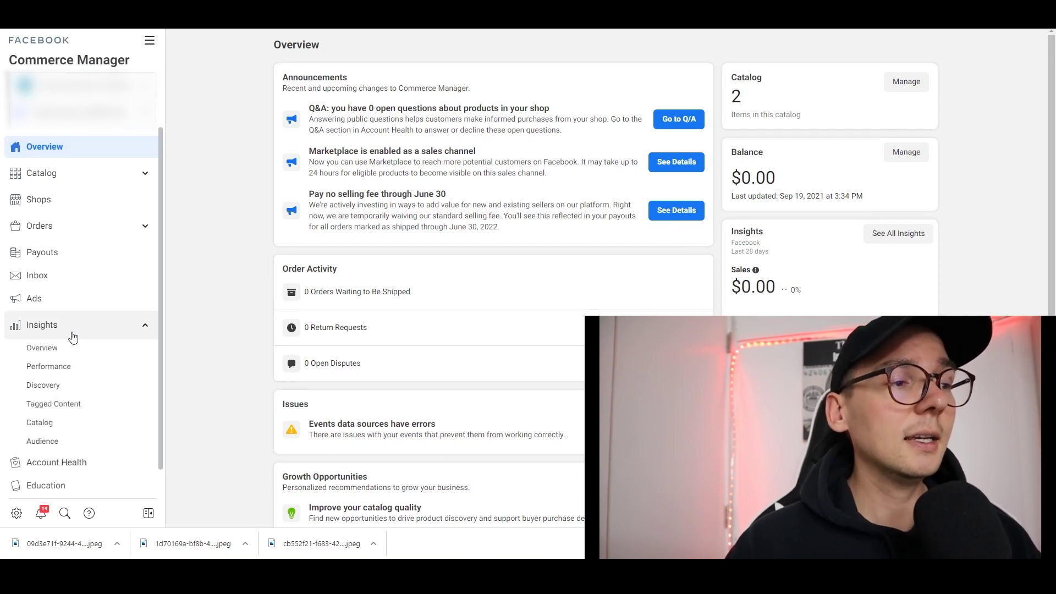
{"action": "left_click", "coordinate": [62, 349]}
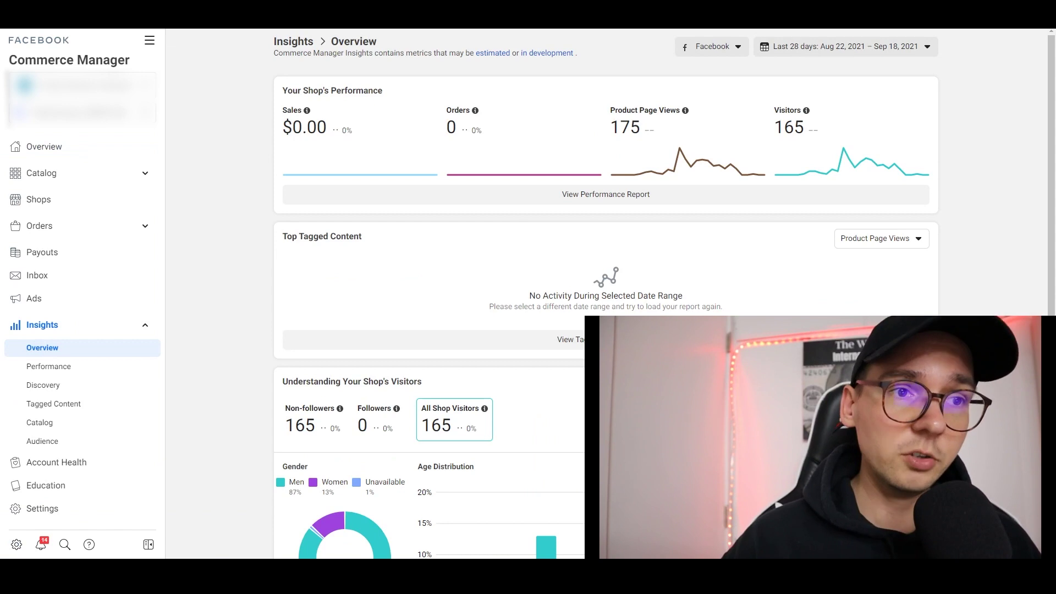
{"action": "scroll", "coordinate": [1041, 213], "scroll_direction": "down", "scroll_amount": 3}
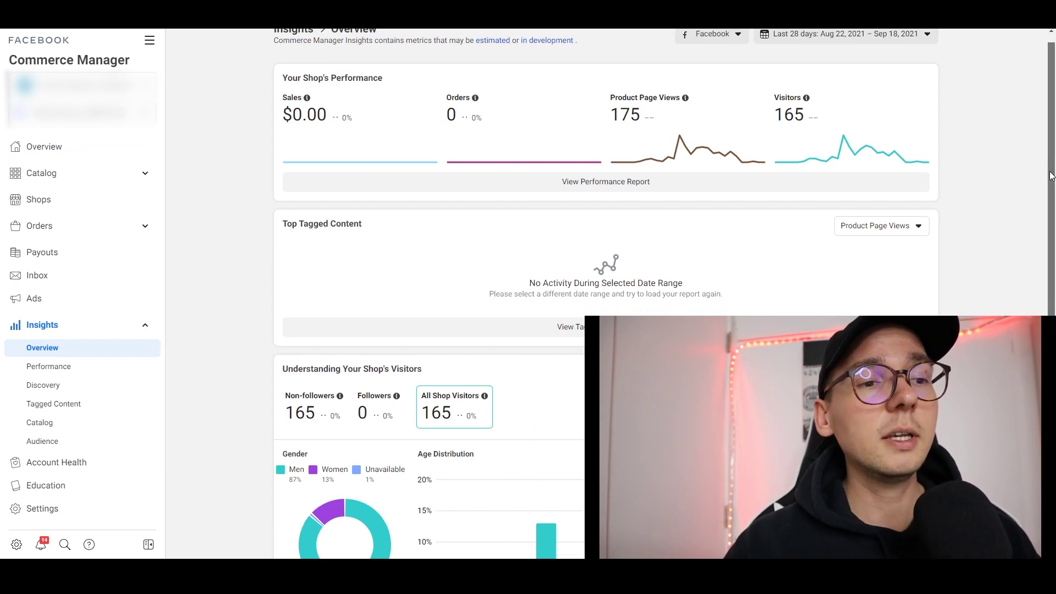
{"action": "scroll", "coordinate": [1041, 213], "scroll_direction": "down", "scroll_amount": 5}
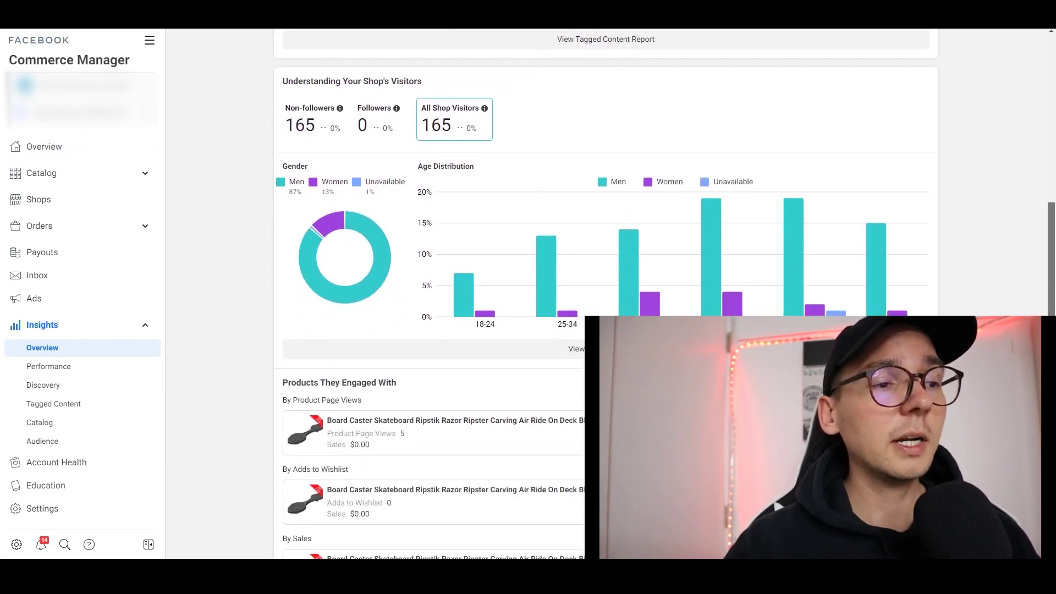
- Examine the engaged products, visitor age and gender distribution, tagged content and performance figures in the Insights overview
{"action": "scroll", "coordinate": [353, 272], "scroll_direction": "down", "scroll_amount": 2}
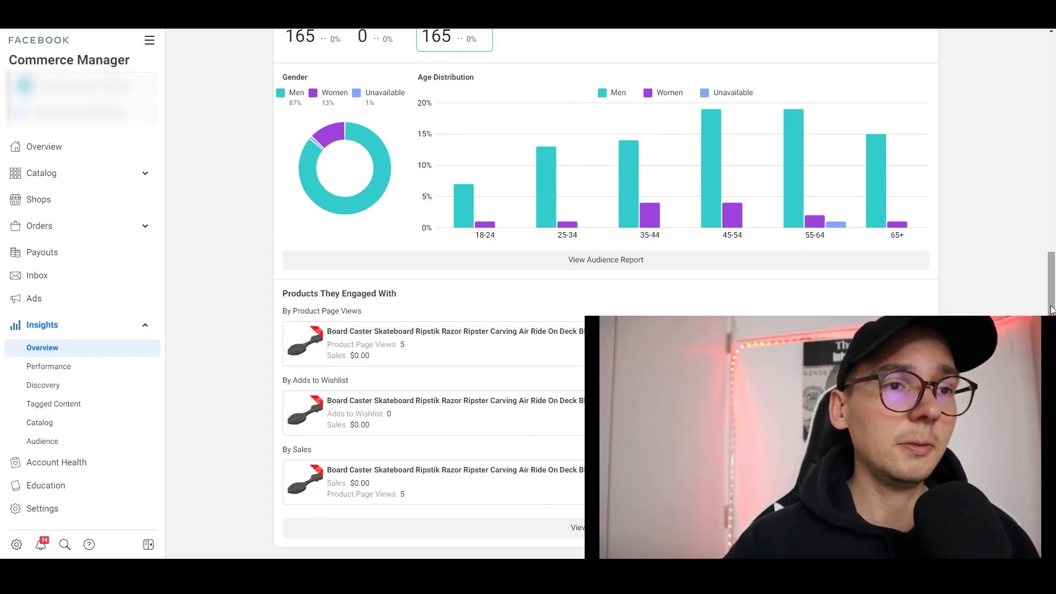
{"action": "left_click_drag", "start_coordinate": [1051, 305], "coordinate": [1051, 306]}
{"action": "scroll", "coordinate": [1051, 306], "scroll_direction": "up", "scroll_amount": 3}
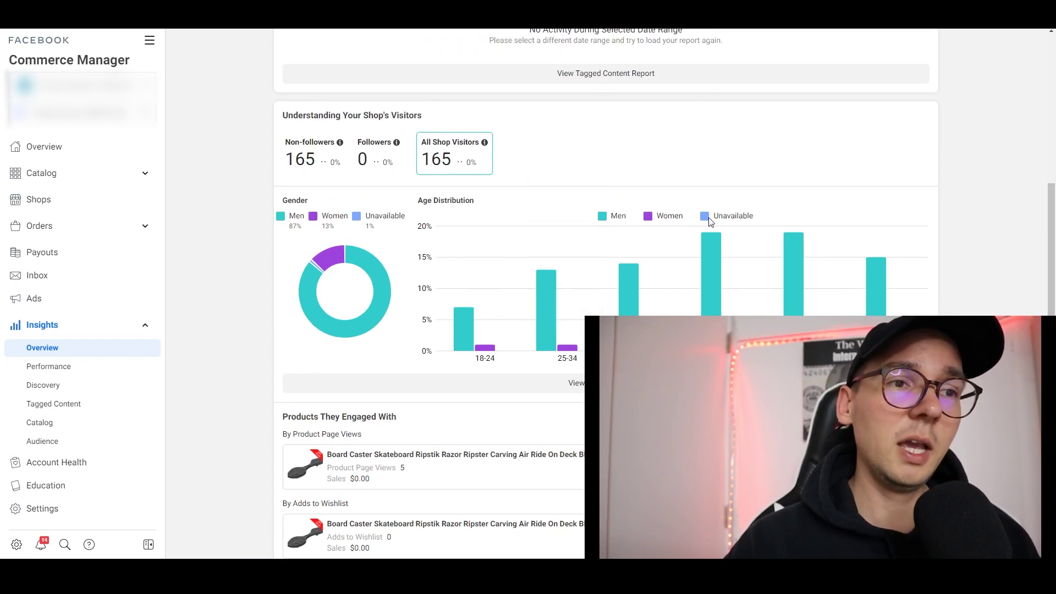
{"action": "scroll", "coordinate": [1050, 166], "scroll_direction": "up", "scroll_amount": 3}
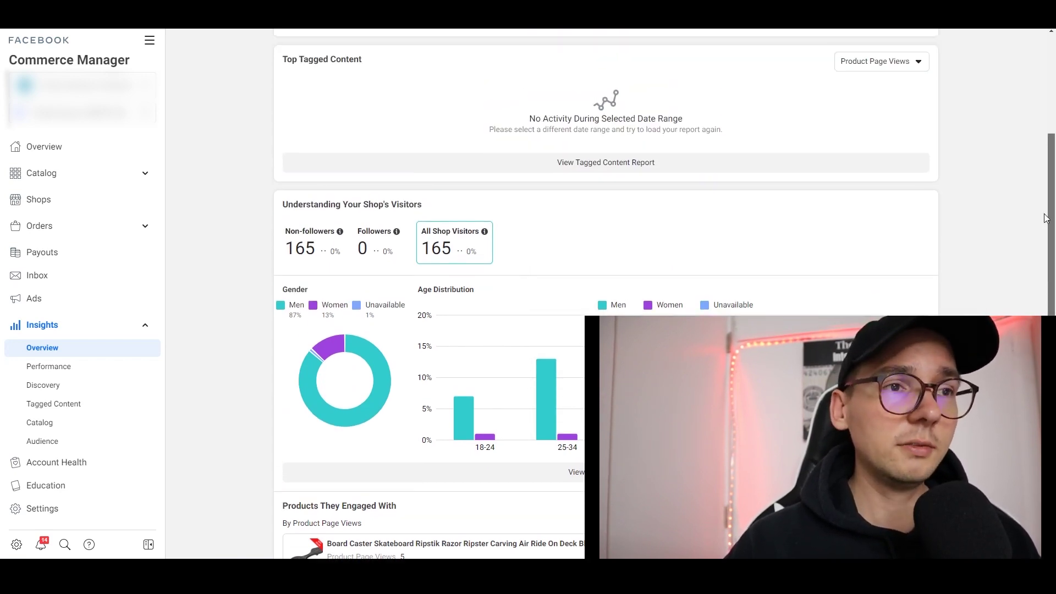
{"action": "scroll", "coordinate": [1049, 166], "scroll_direction": "up", "scroll_amount": 2}
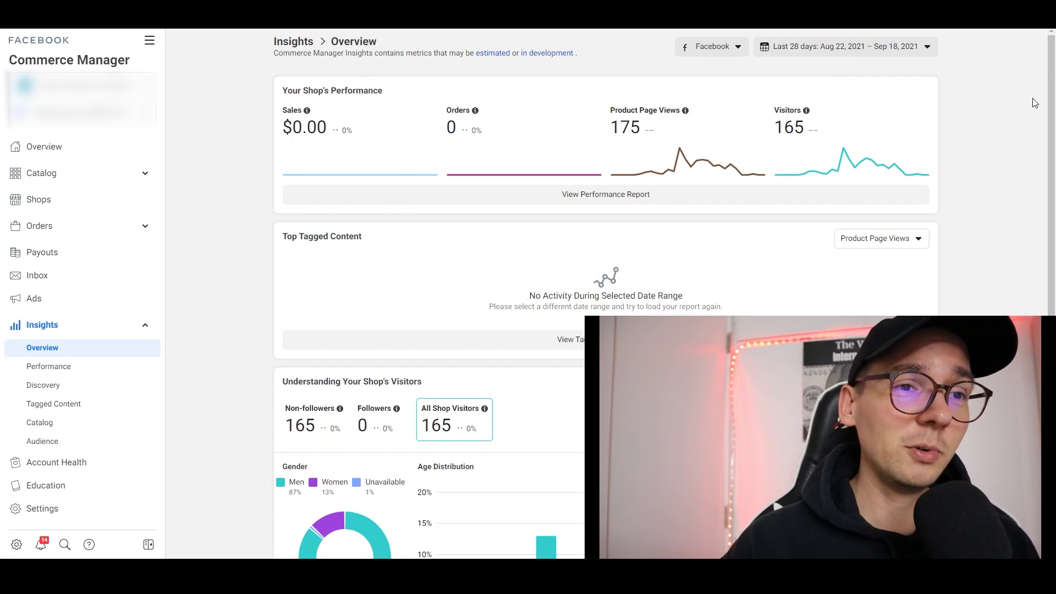
{"action": "scroll", "coordinate": [1021, 172], "scroll_direction": "down", "scroll_amount": 5}
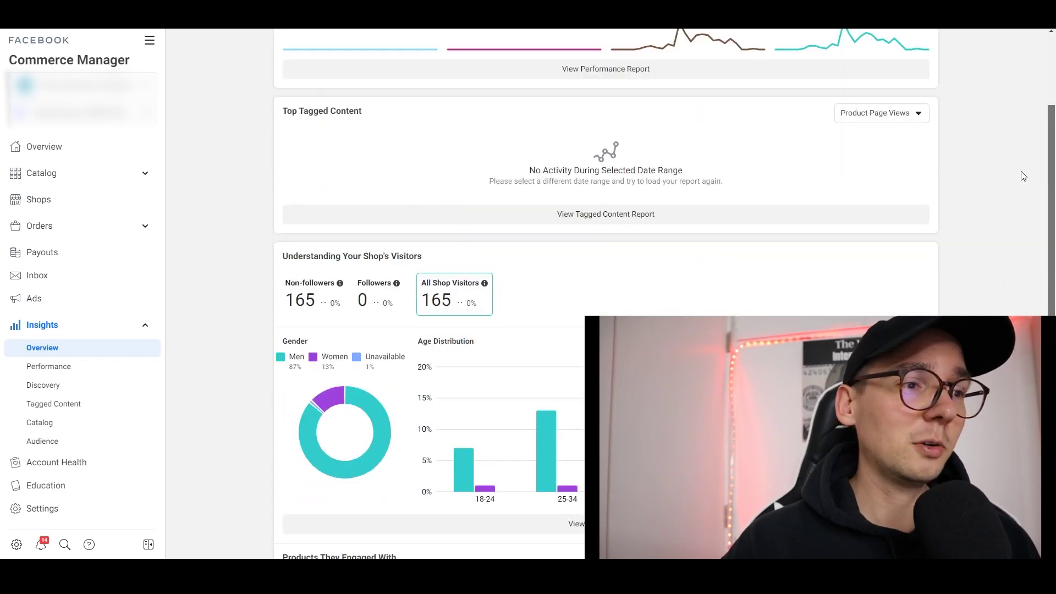
{"action": "scroll", "coordinate": [1004, 251], "scroll_direction": "down", "scroll_amount": 2}
{"action": "left_click", "coordinate": [88, 355]}
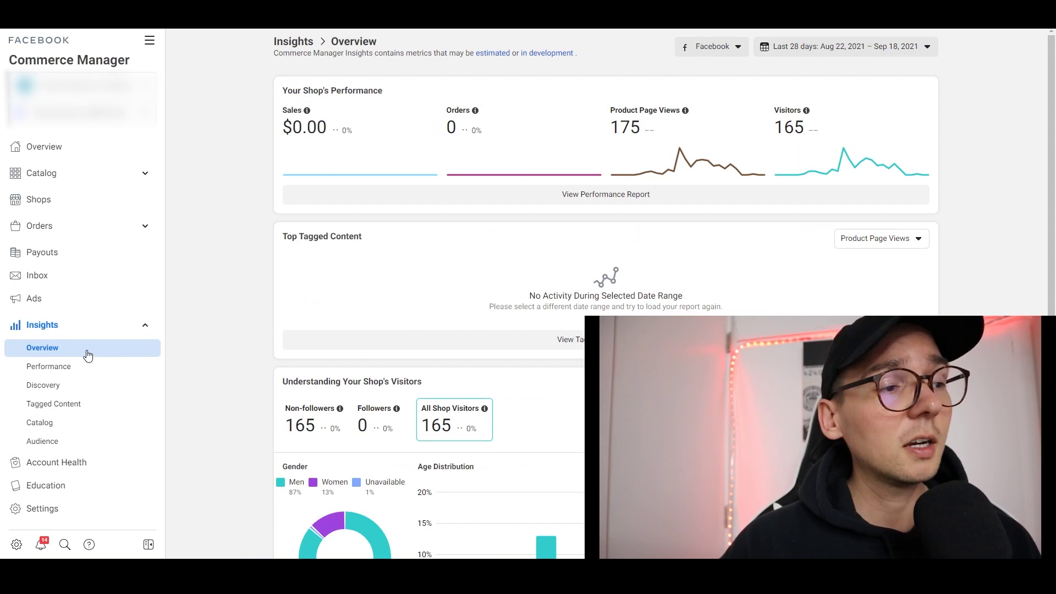
- Open the Catalog insights, expand the Board Caster Skateboard's variant and examine the product's sales and page view details
{"action": "left_click", "coordinate": [36, 425]}
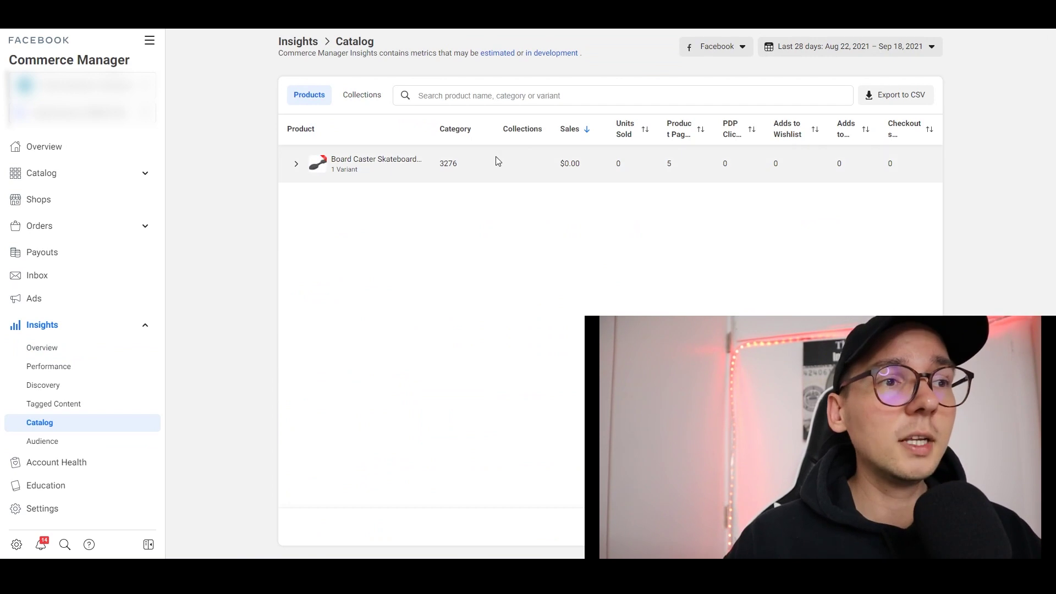
{"action": "left_click", "coordinate": [297, 164]}
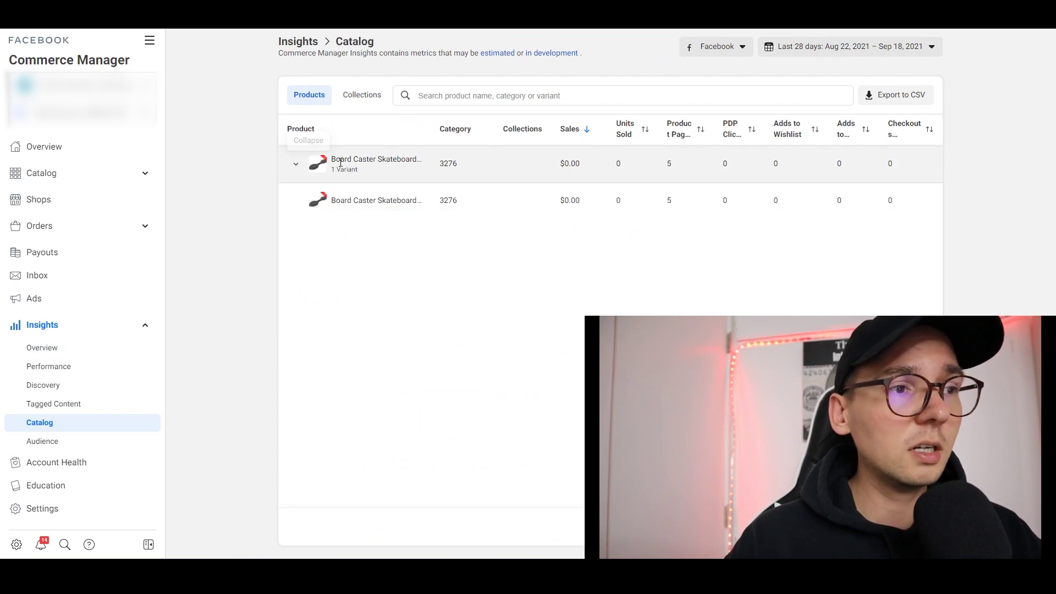
{"action": "left_click", "coordinate": [358, 160]}
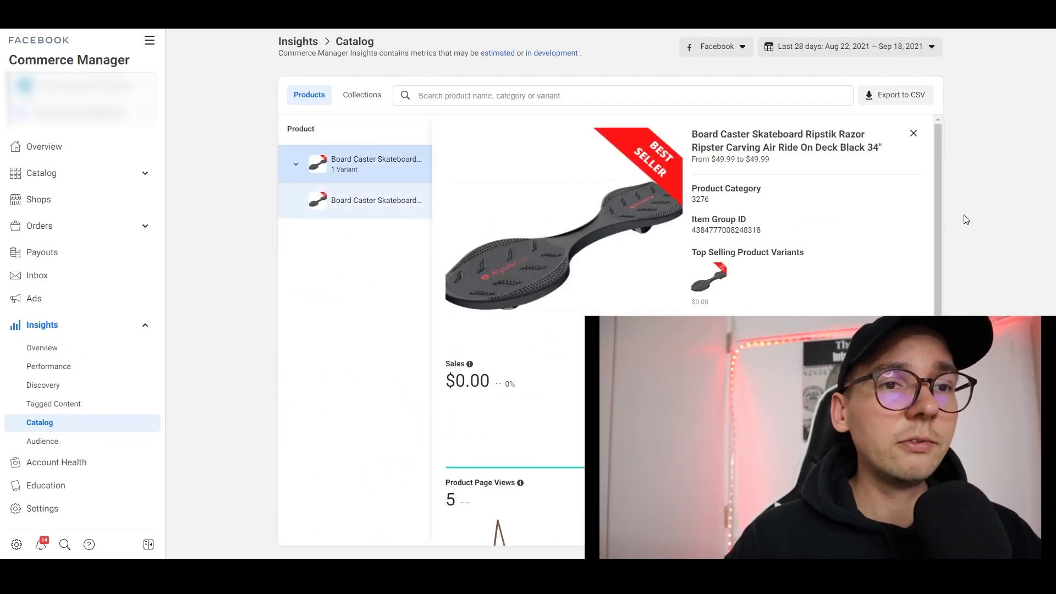
{"action": "left_click_drag", "start_coordinate": [938, 213], "coordinate": [935, 256]}
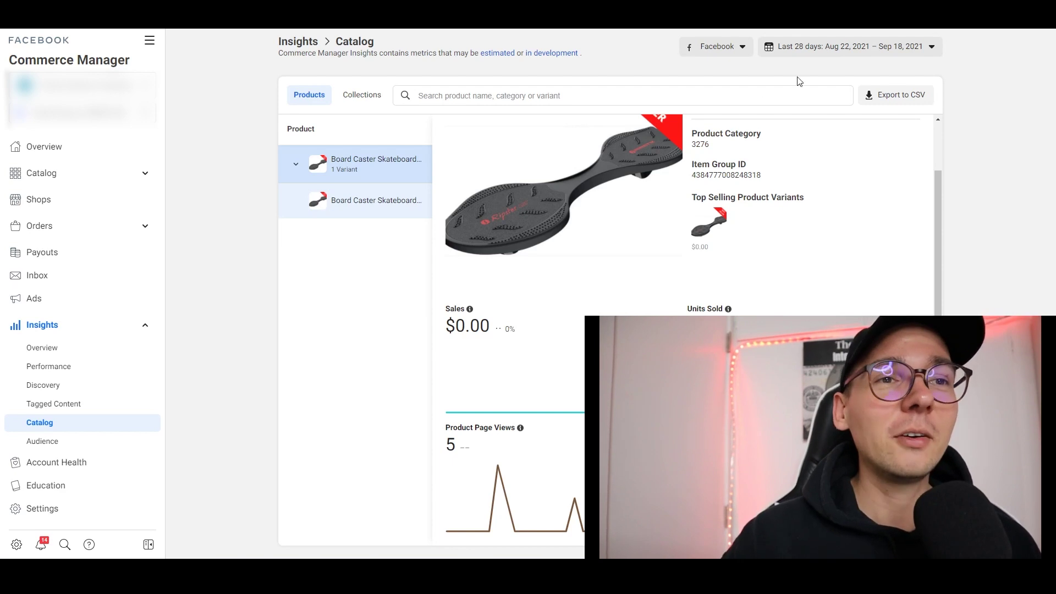
- Set the Catalog insights date range to the single day Sep 19, 2021
{"action": "left_click", "coordinate": [920, 58]}
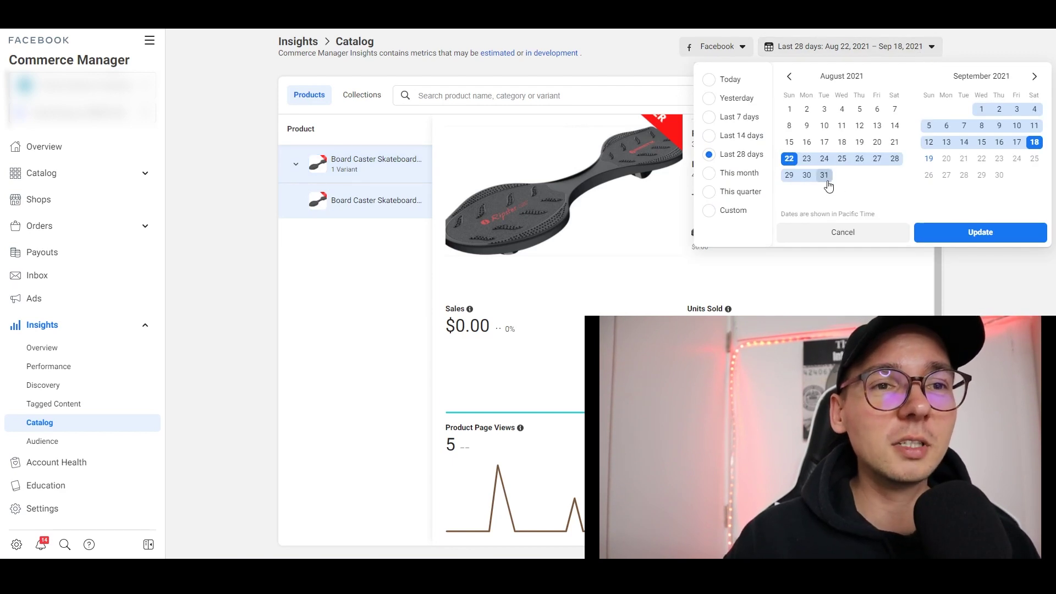
{"action": "left_click", "coordinate": [931, 163]}
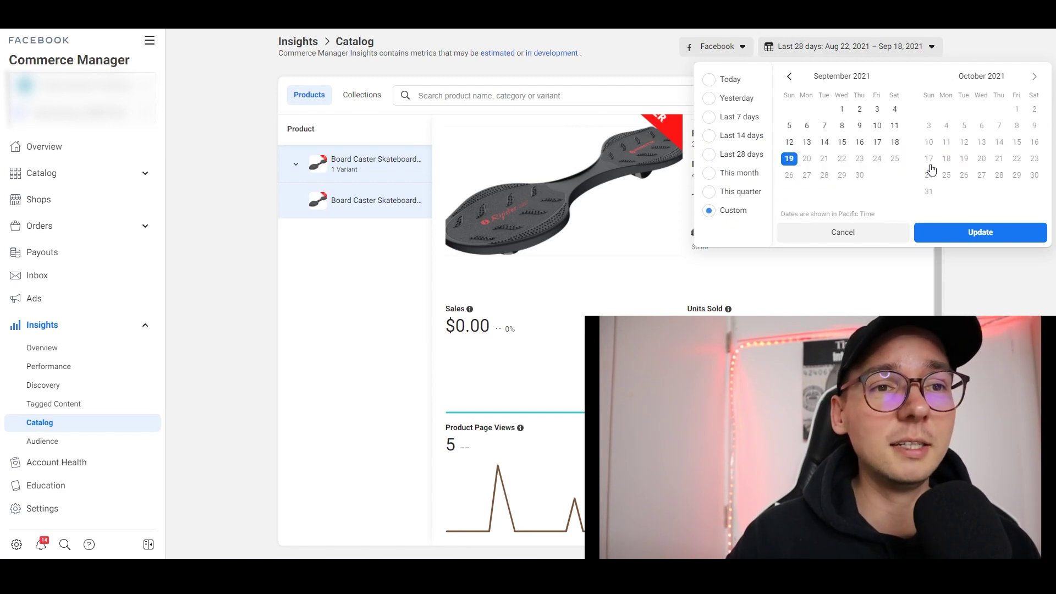
{"action": "left_click", "coordinate": [977, 231]}
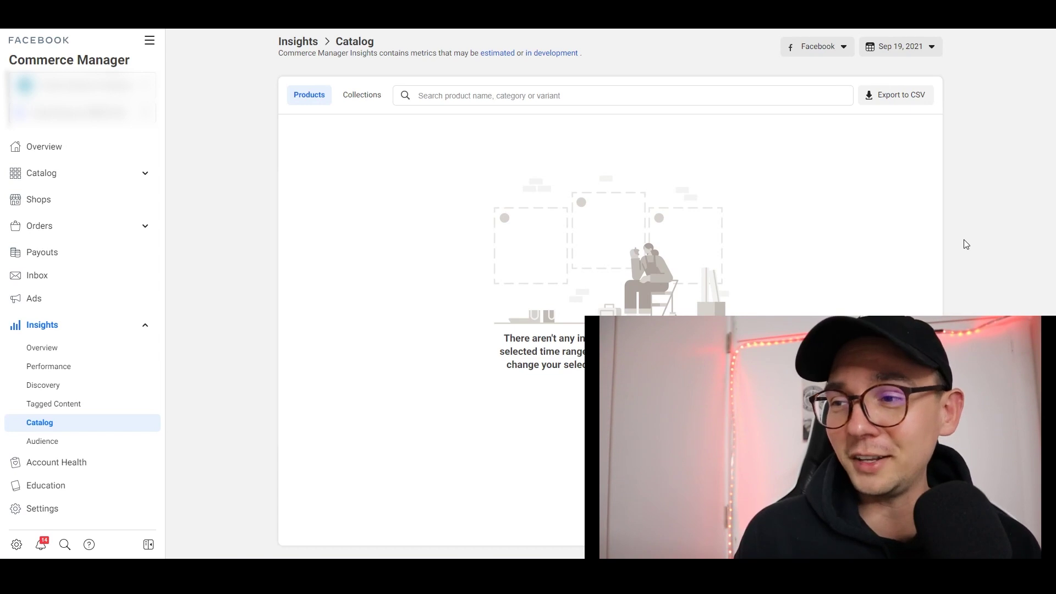
- Review the shop's Orders list and open the Payouts page with its balance and payout history
{"action": "left_click", "coordinate": [106, 249]}
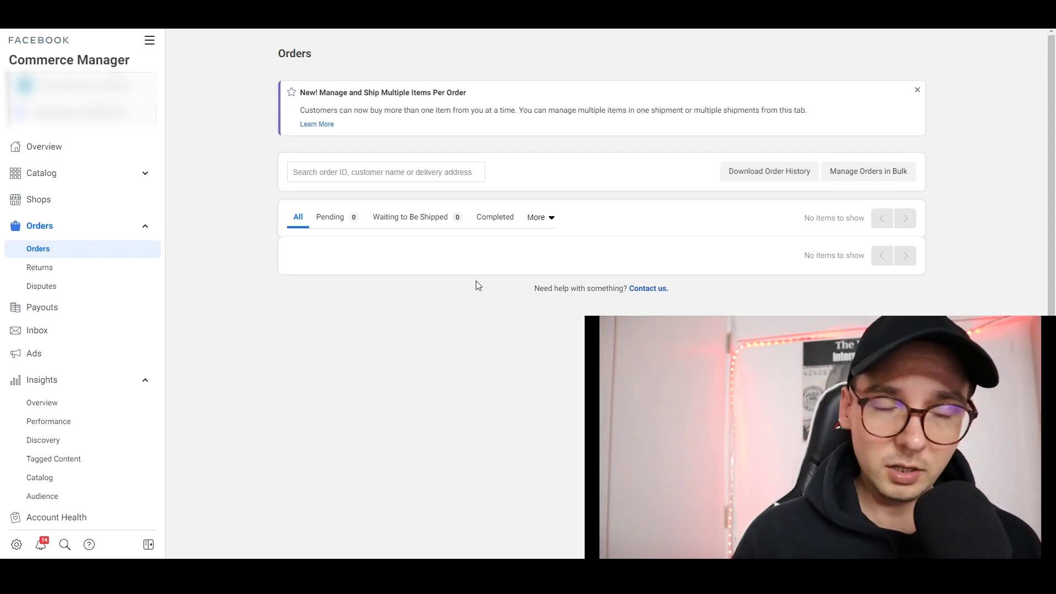
{"action": "left_click", "coordinate": [70, 309]}
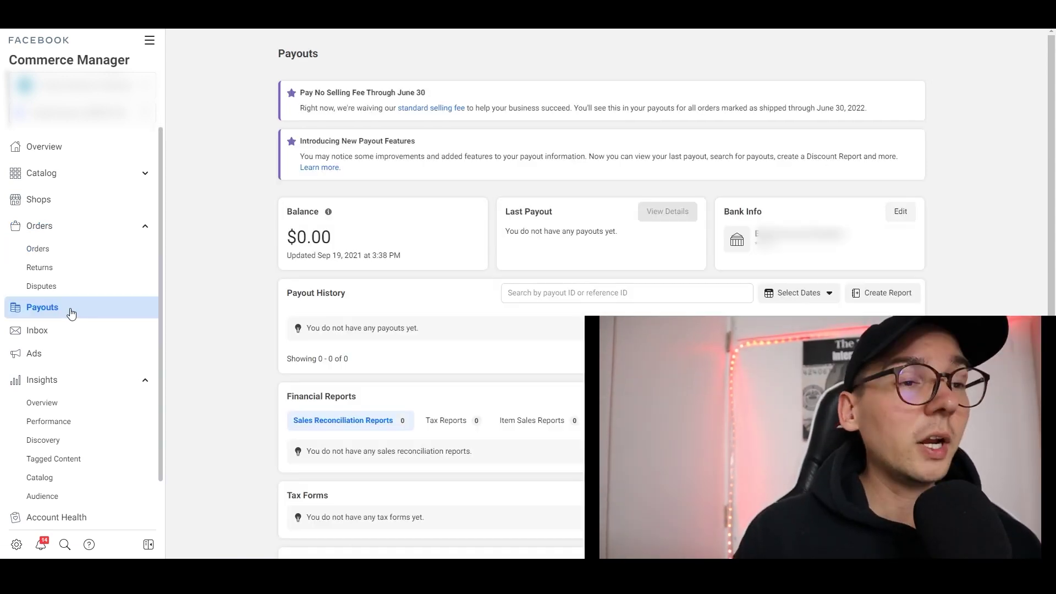